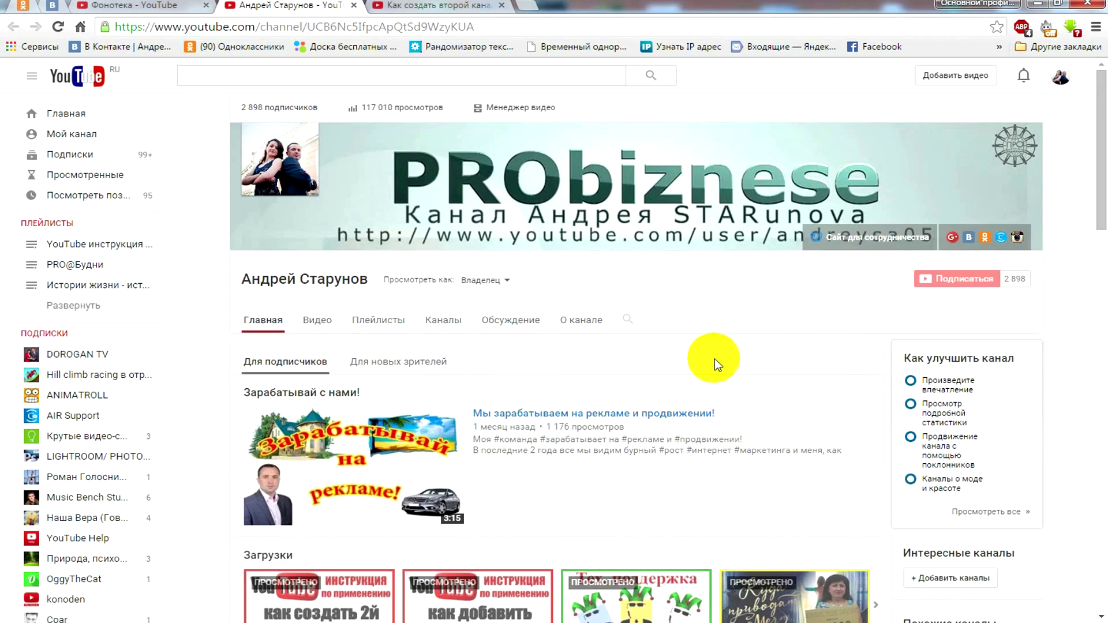
Step: Preview the intro of the video "Как создать второй канал на YouTube" and view the free music list in the audio library
left_click(425, 5)
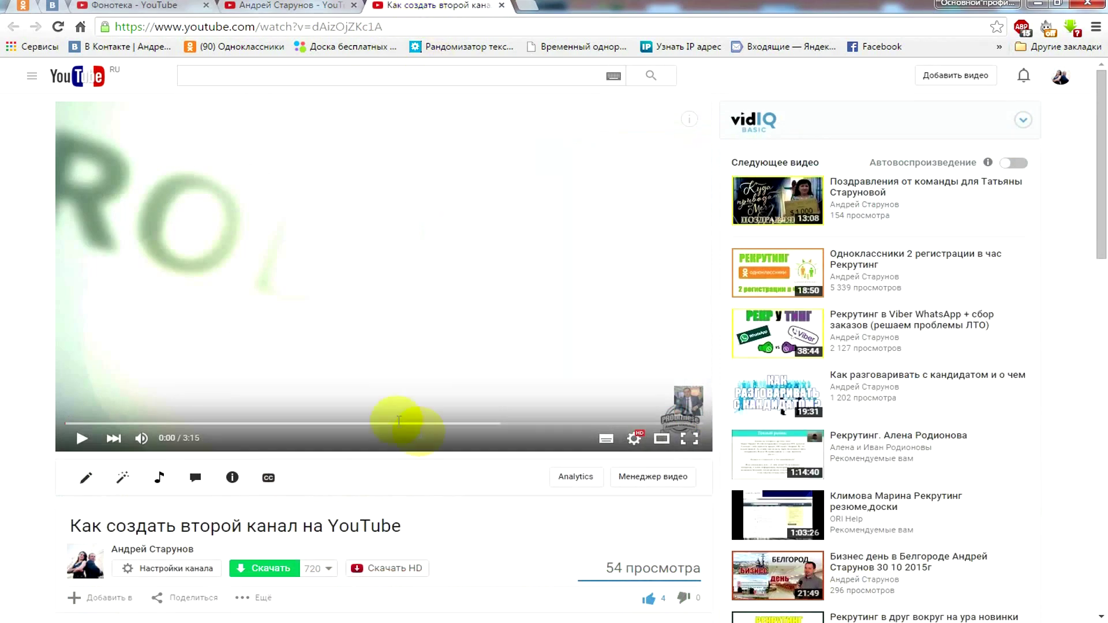
left_click(82, 439)
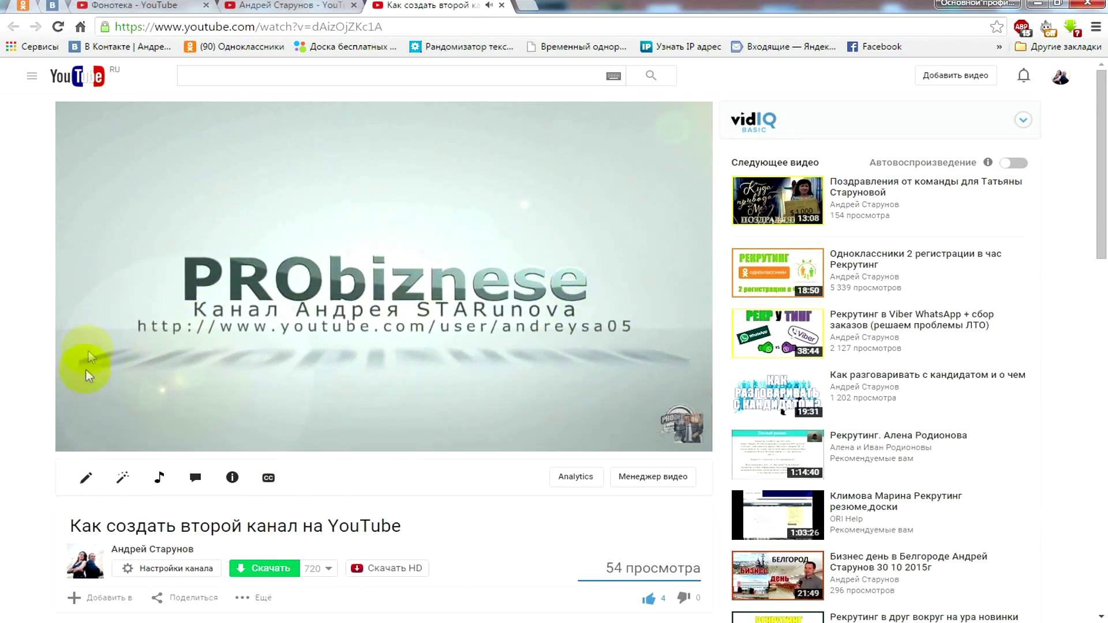
left_click(83, 440)
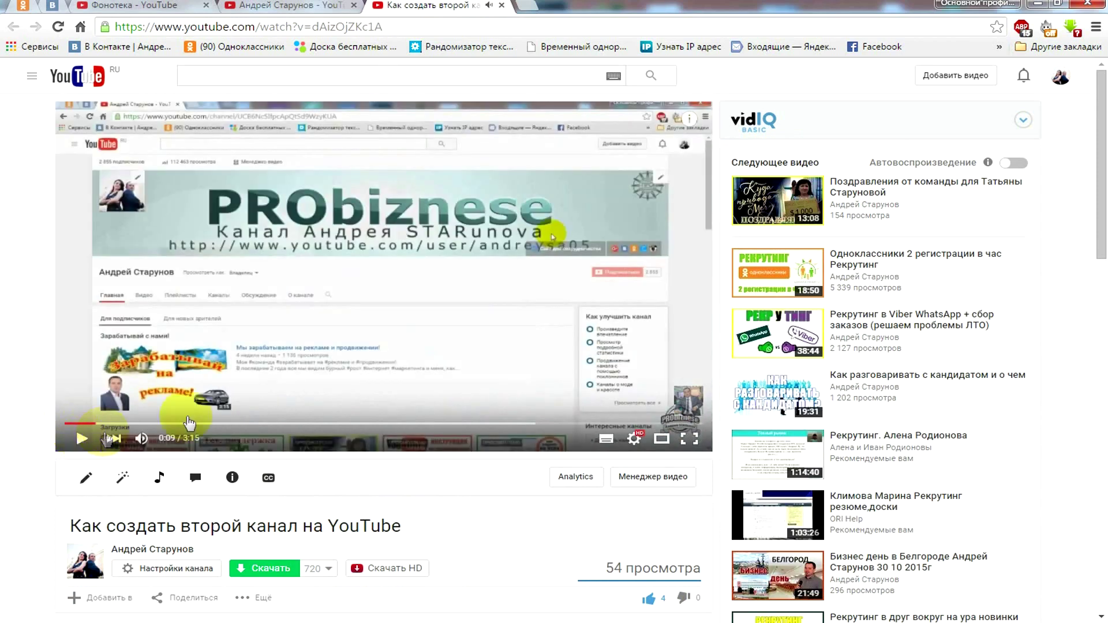
left_click(502, 6)
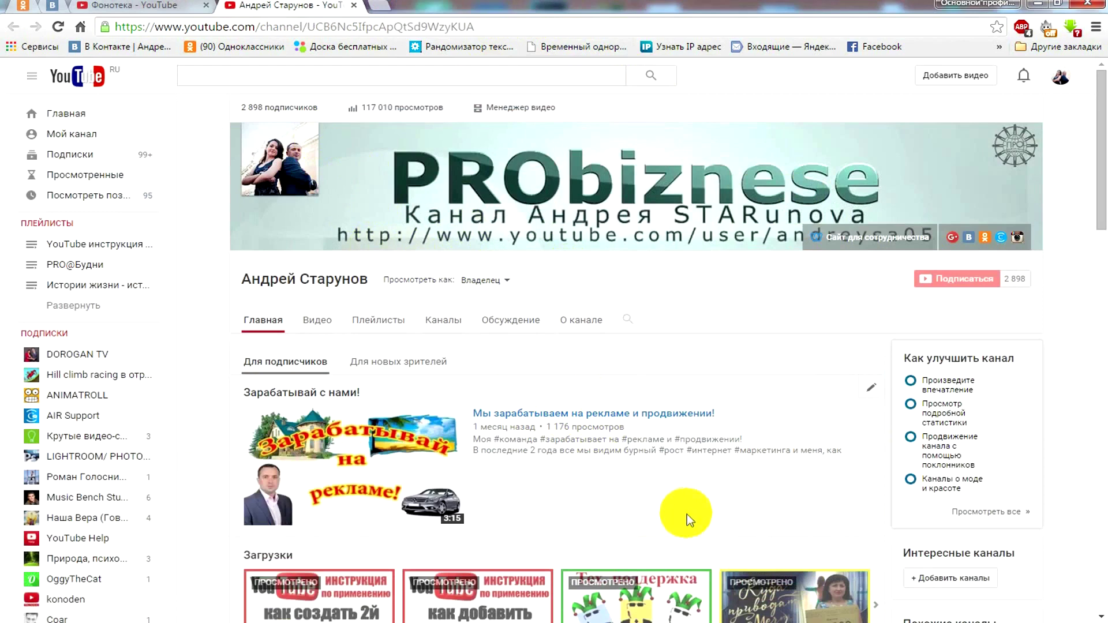
left_click(131, 5)
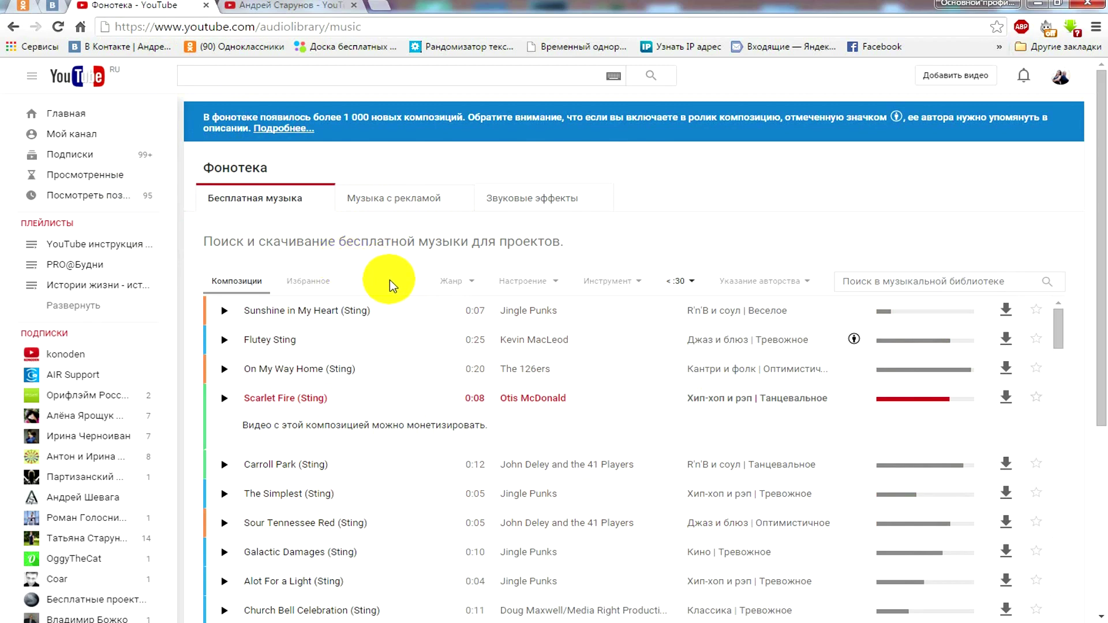
Step: Switch to Vegas Pro and place the image stars_texture2949 from the текстуры folder at the start of the timeline
left_click(513, 524)
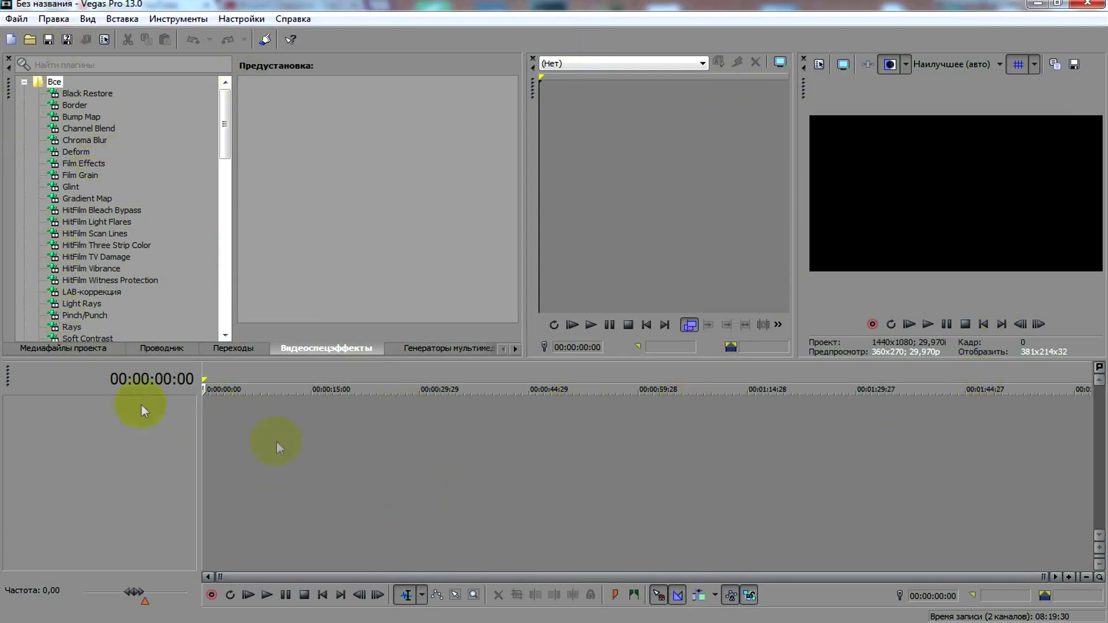
mouse_move(69, 617)
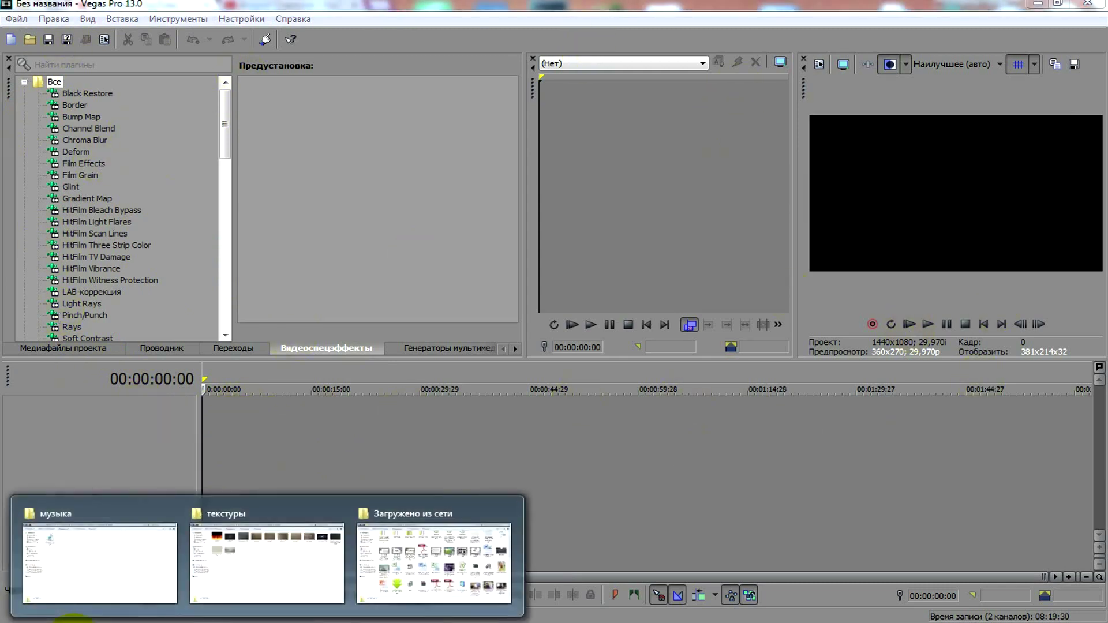
left_click(307, 579)
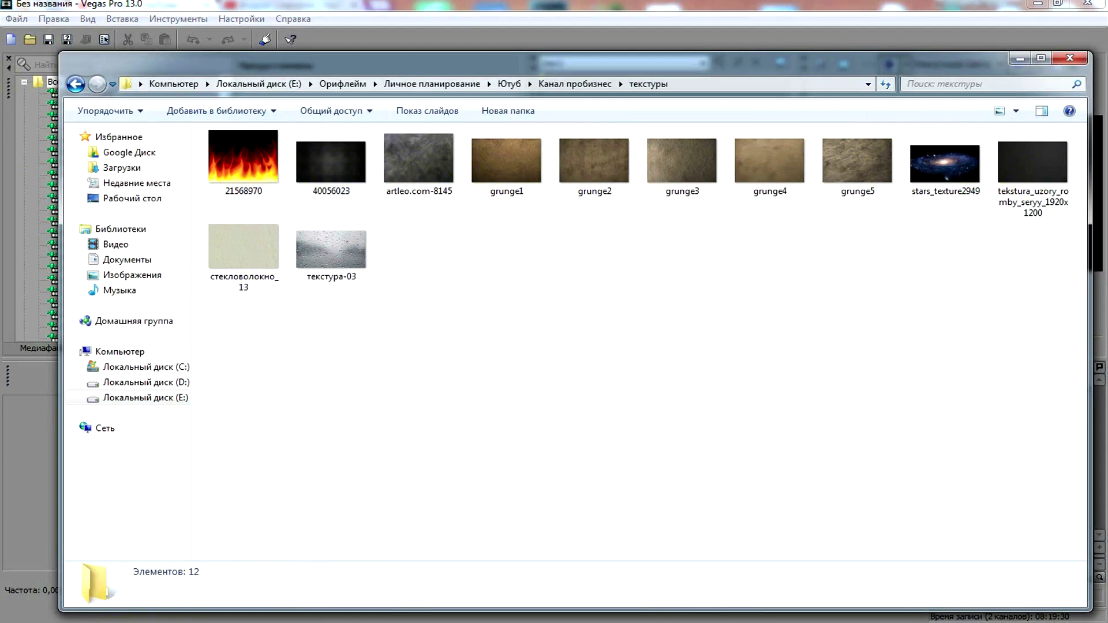
mouse_move(430, 616)
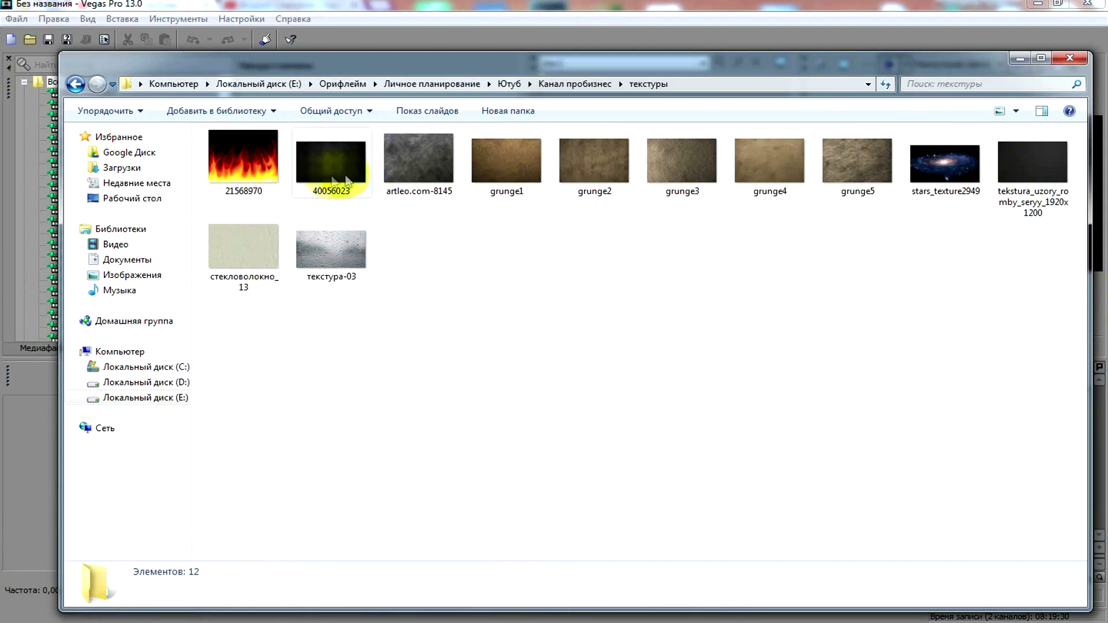
left_click_drag(933, 162, 239, 470)
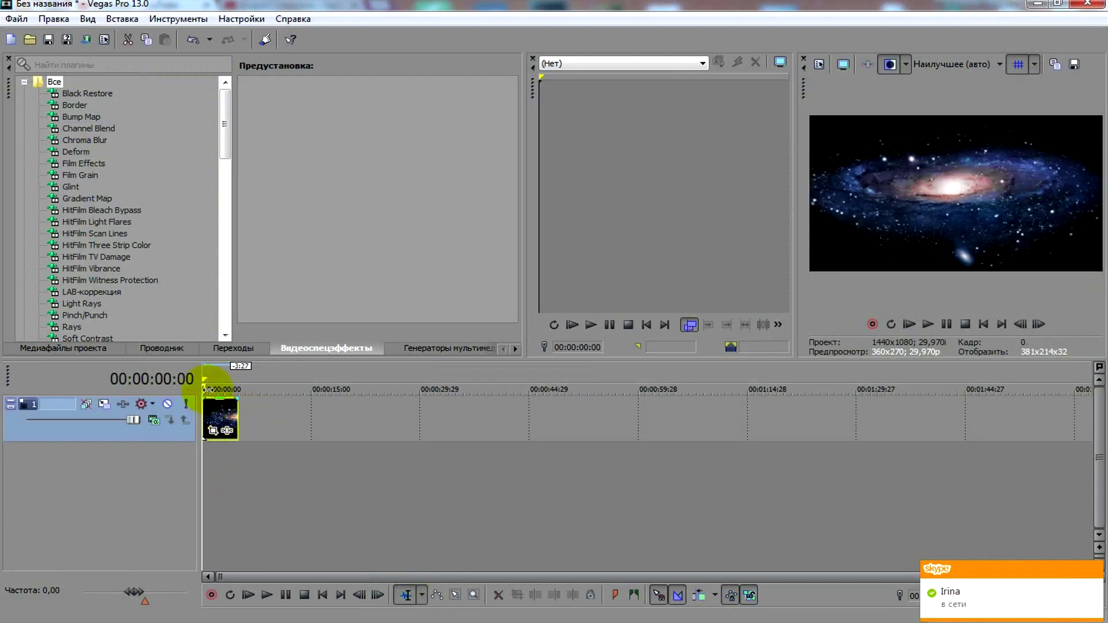
Step: Extend the galaxy image clip on the timeline so that it ends at 00:00:10:02
key("space")
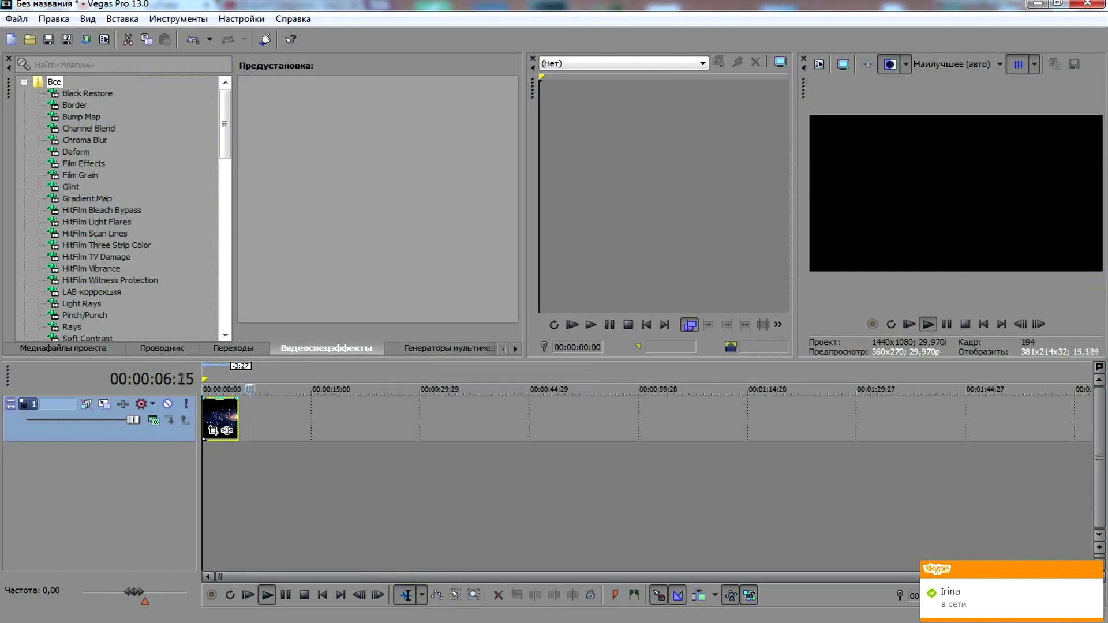
left_click_drag(280, 389, 277, 388)
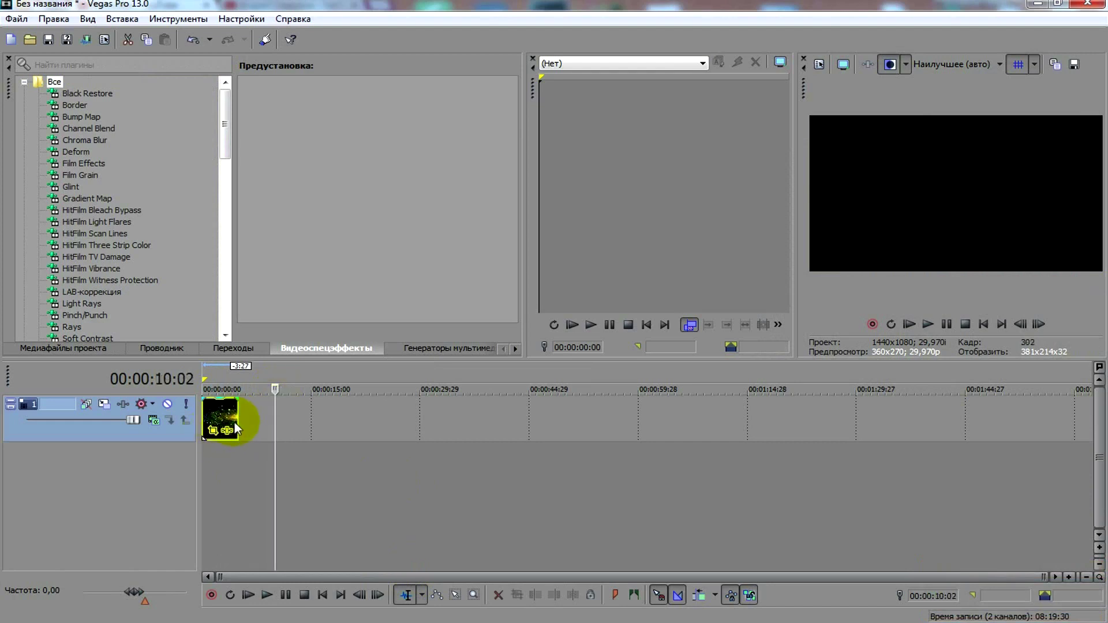
left_click_drag(237, 420, 274, 415)
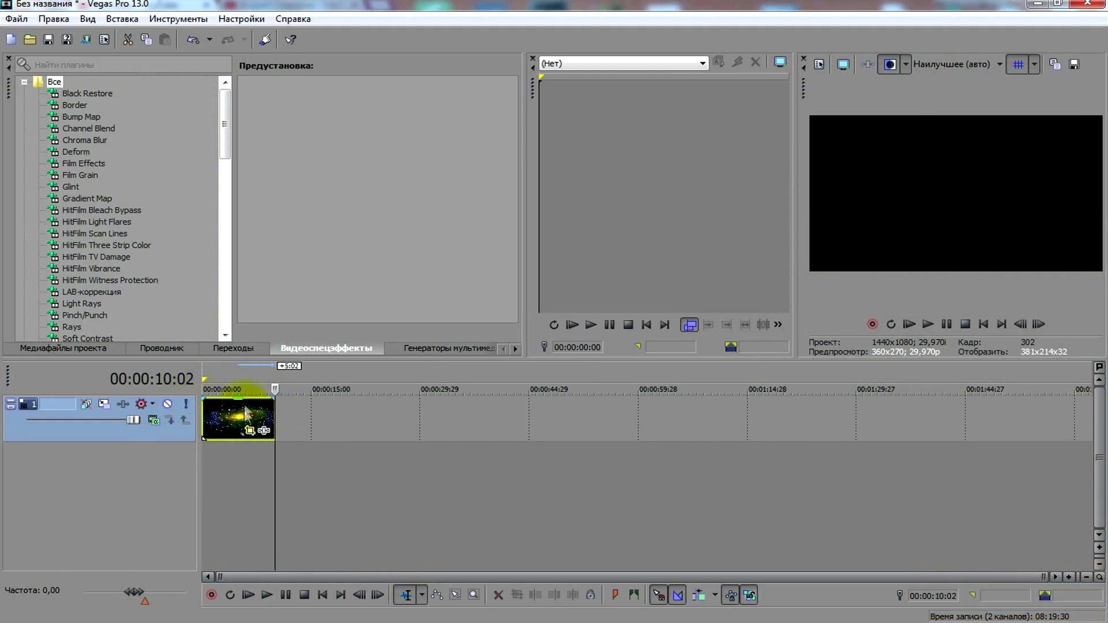
scroll(248, 451, "up", 1)
scroll(248, 451, "up", 3)
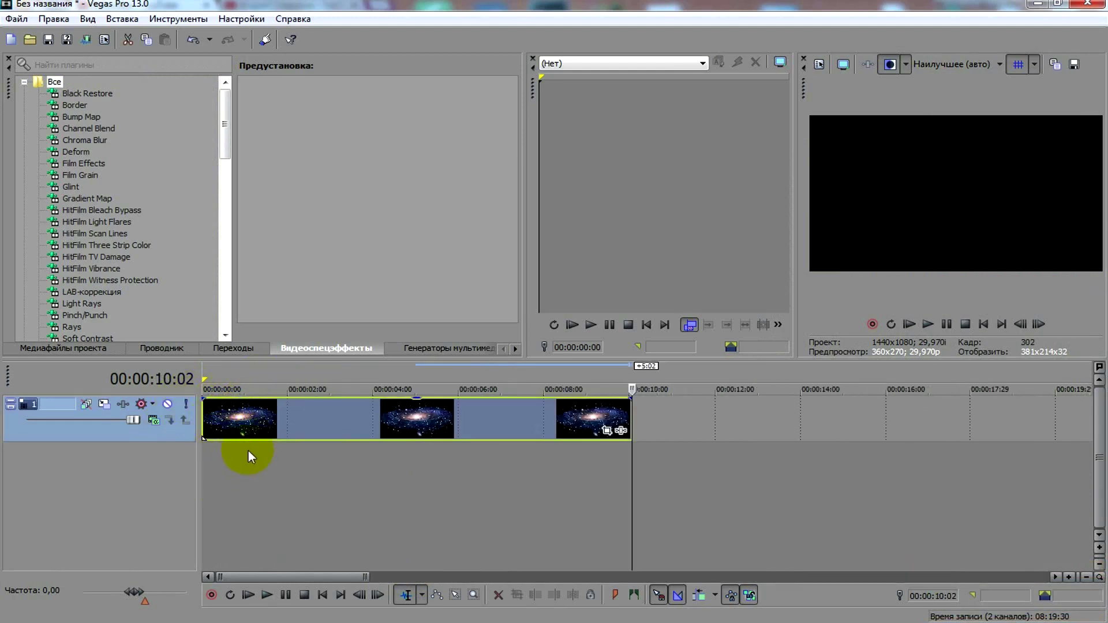
scroll(250, 456, "down", 1)
scroll(297, 458, "up", 1)
left_click(357, 497)
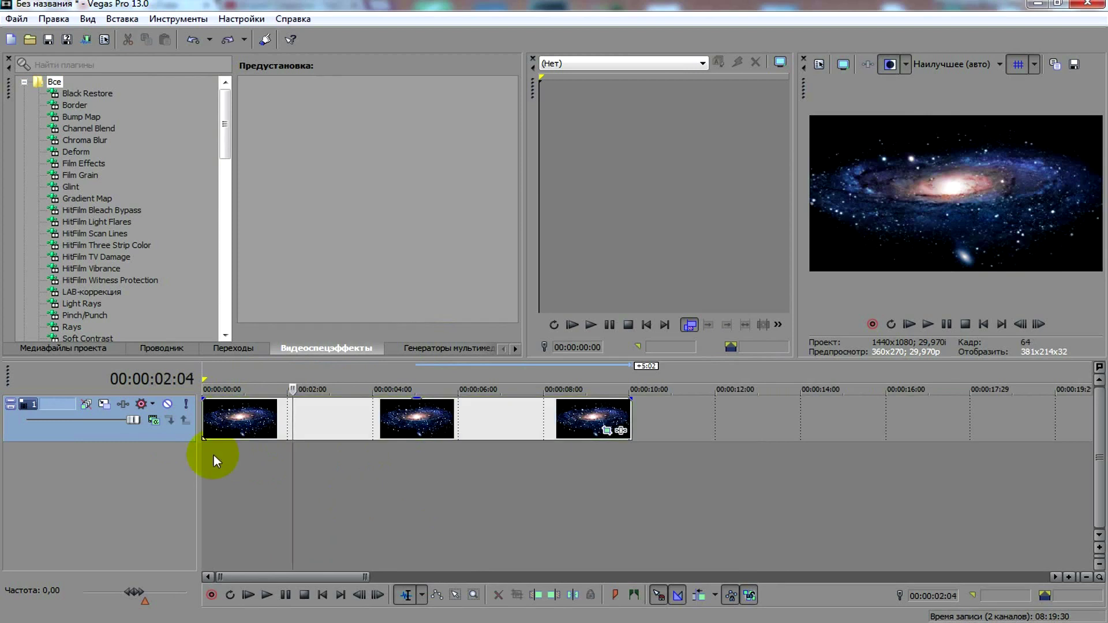
Step: Insert a video track above the galaxy image track and add a text media event to it
right_click(173, 428)
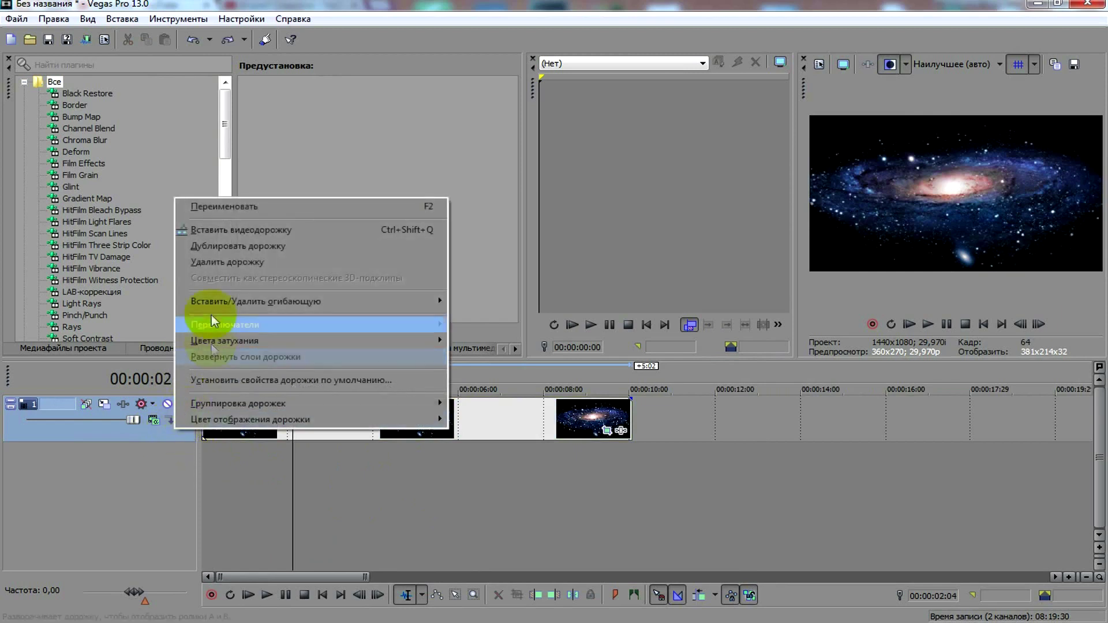
left_click(227, 230)
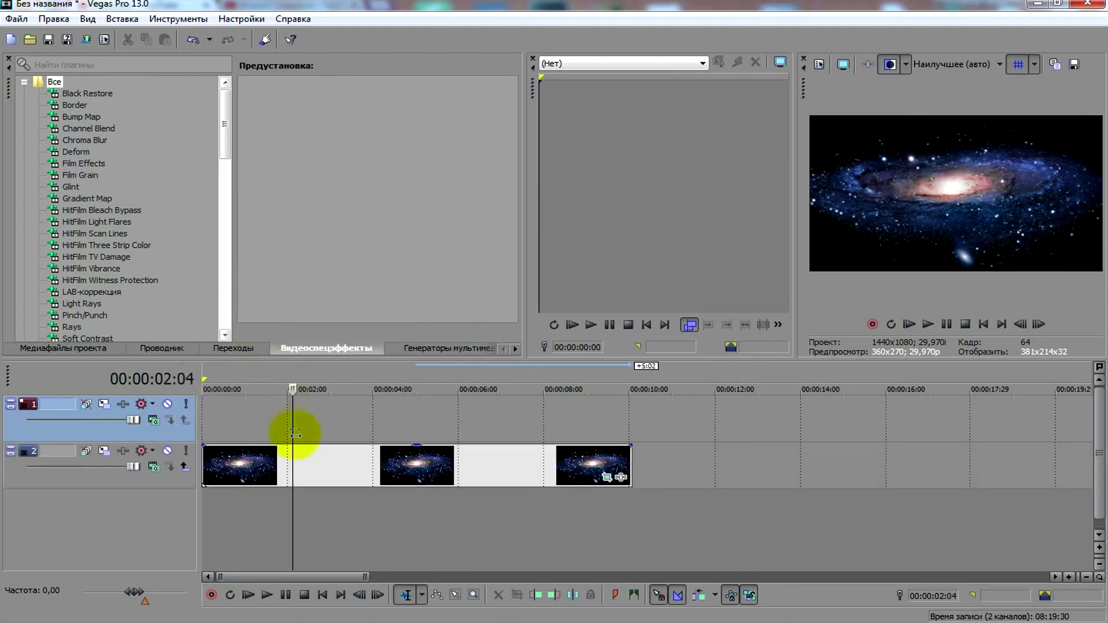
left_click(349, 417)
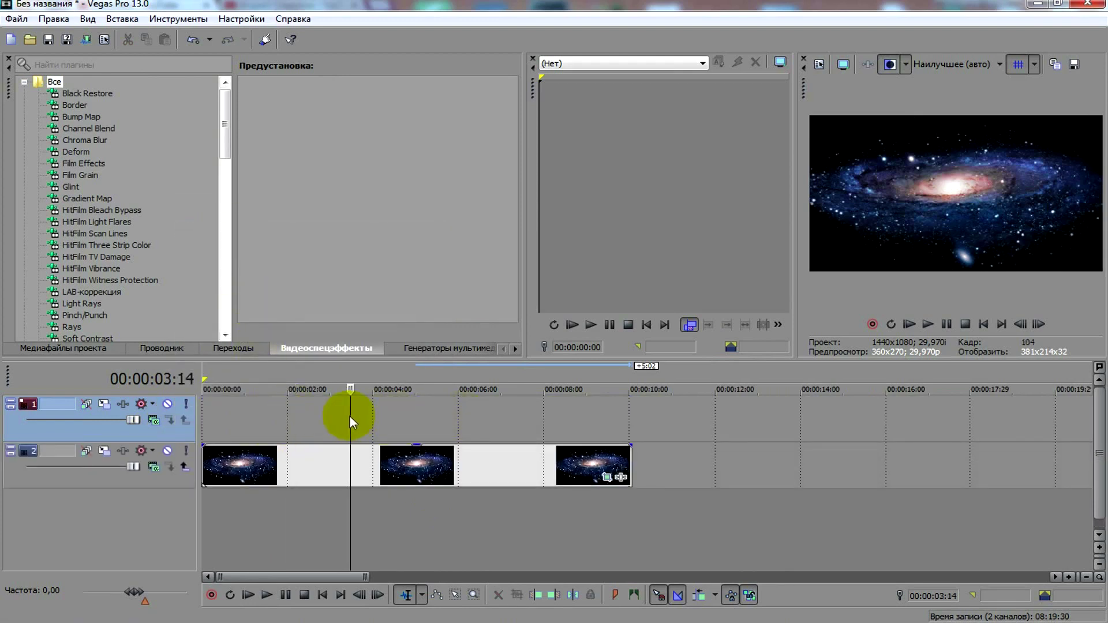
right_click(312, 417)
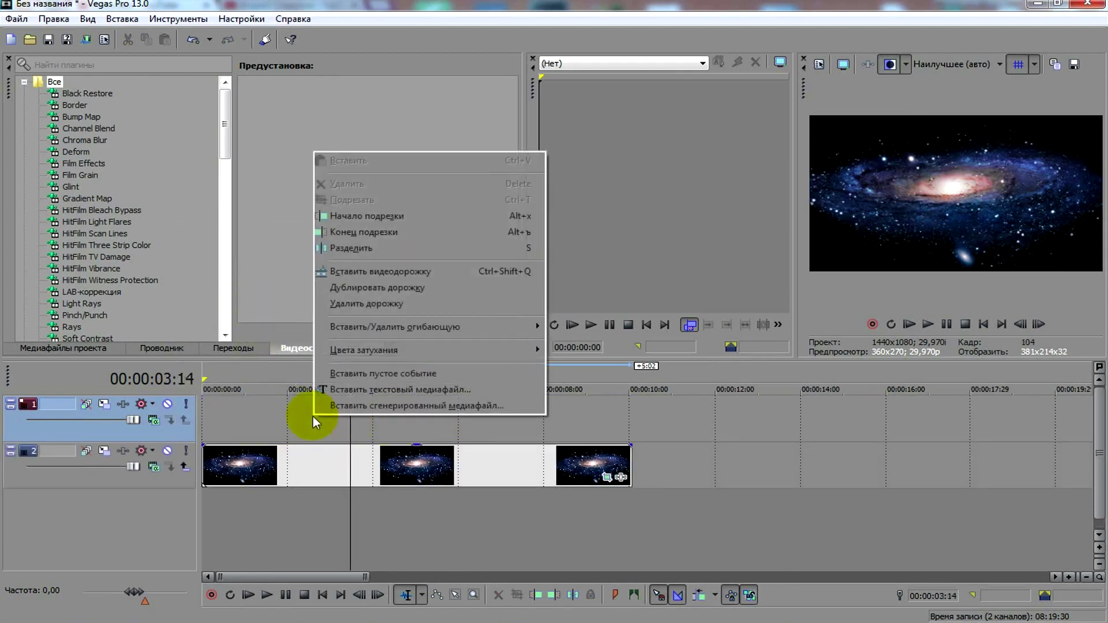
left_click(362, 390)
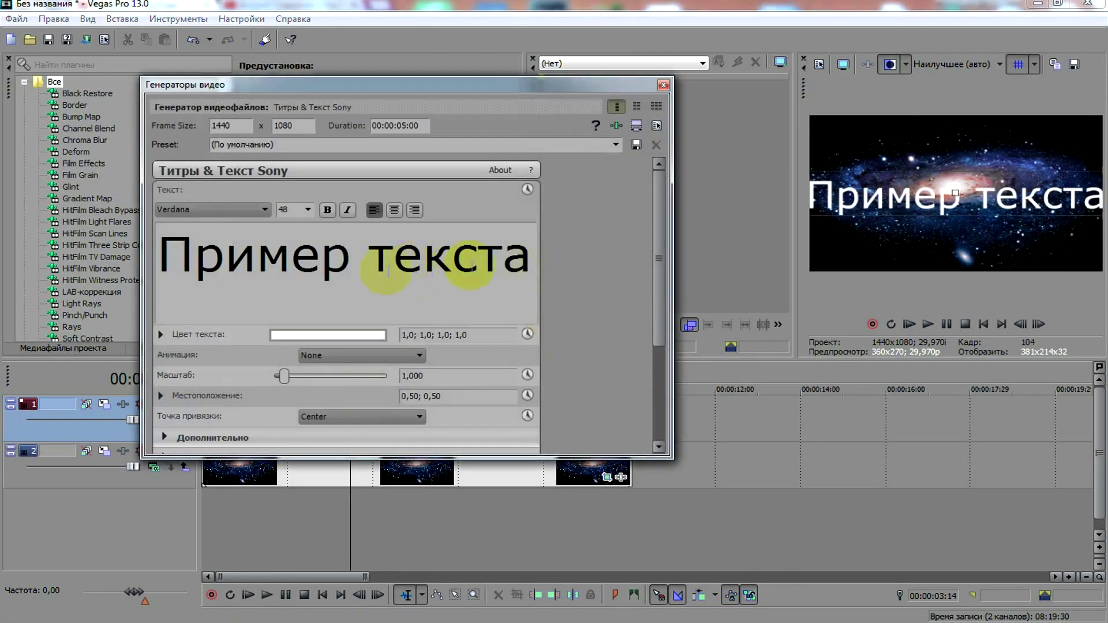
Step: Replace the sample text of the title with "PRObiznese"
left_click_drag(165, 254, 532, 254)
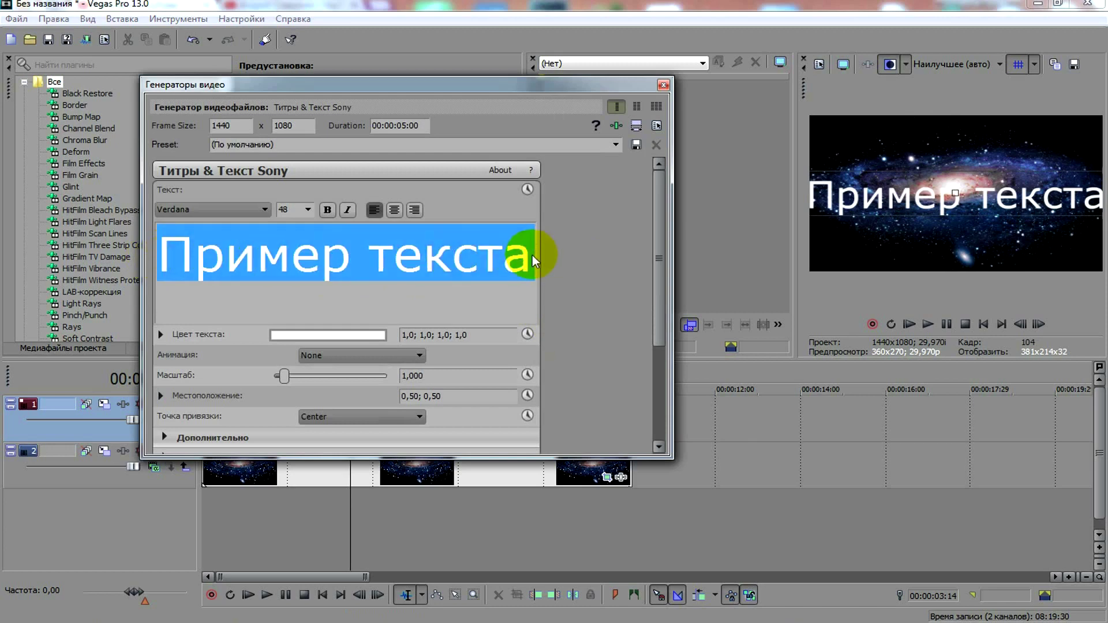
type("RO")
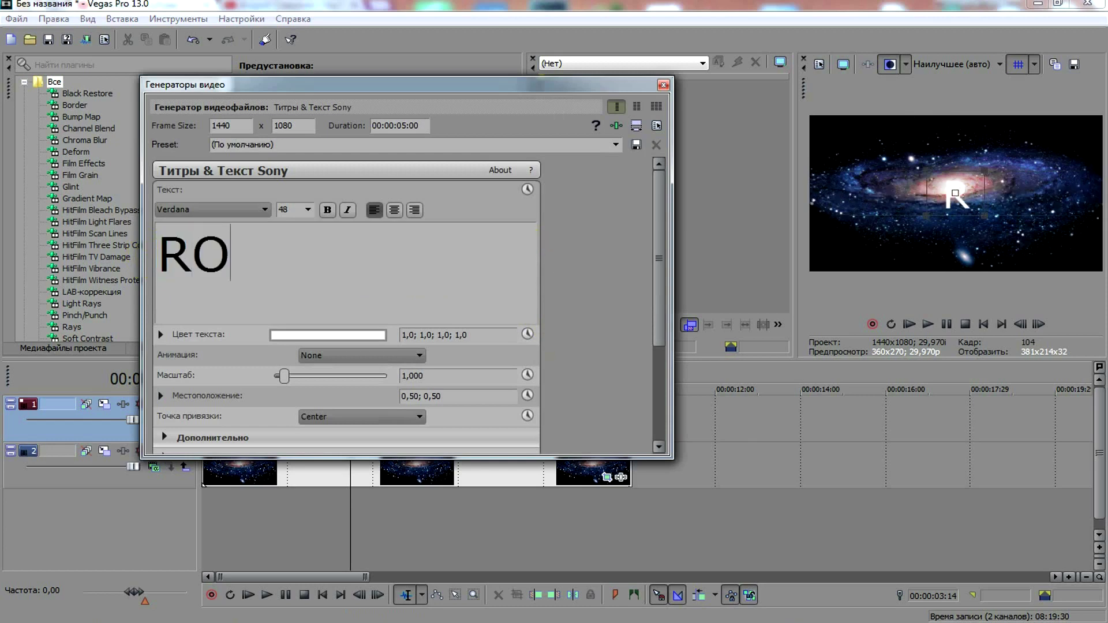
key("BackSpace")
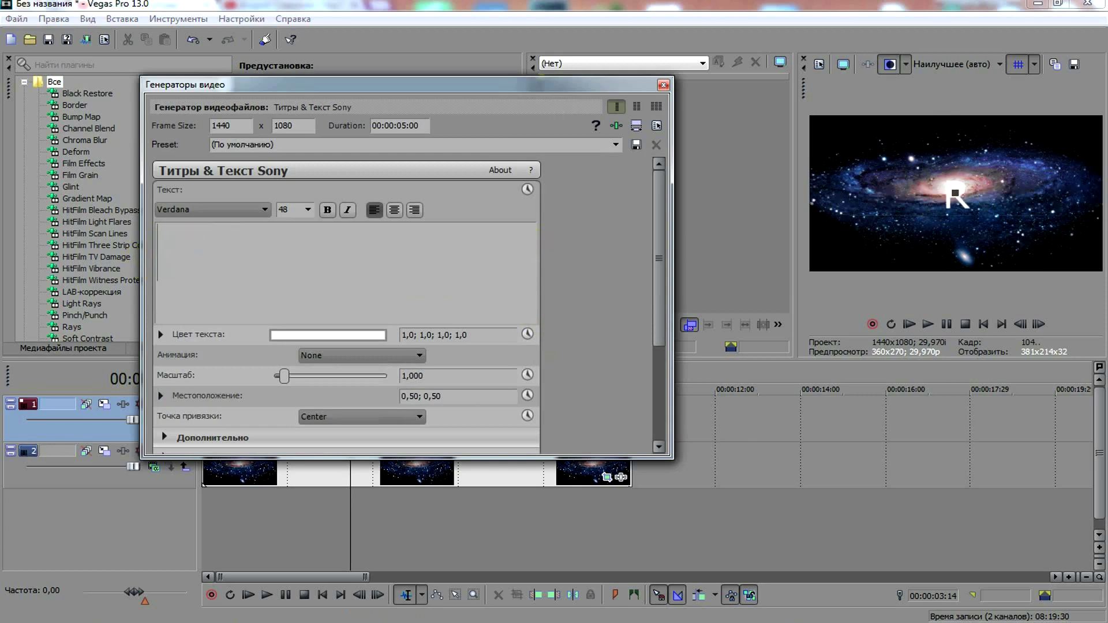
type("PRObi")
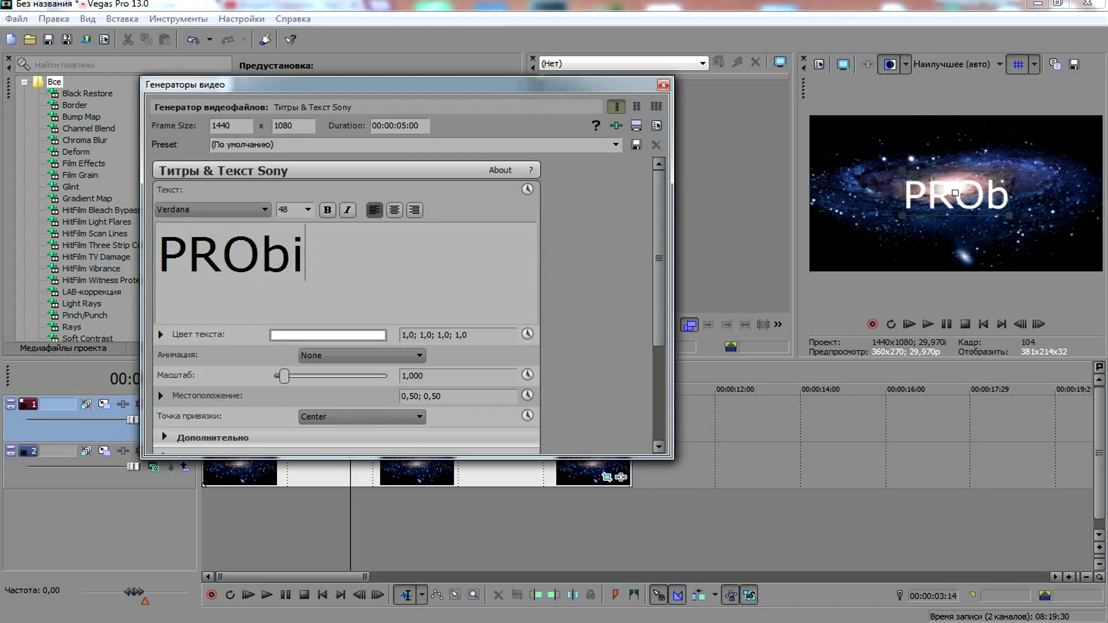
type("znese")
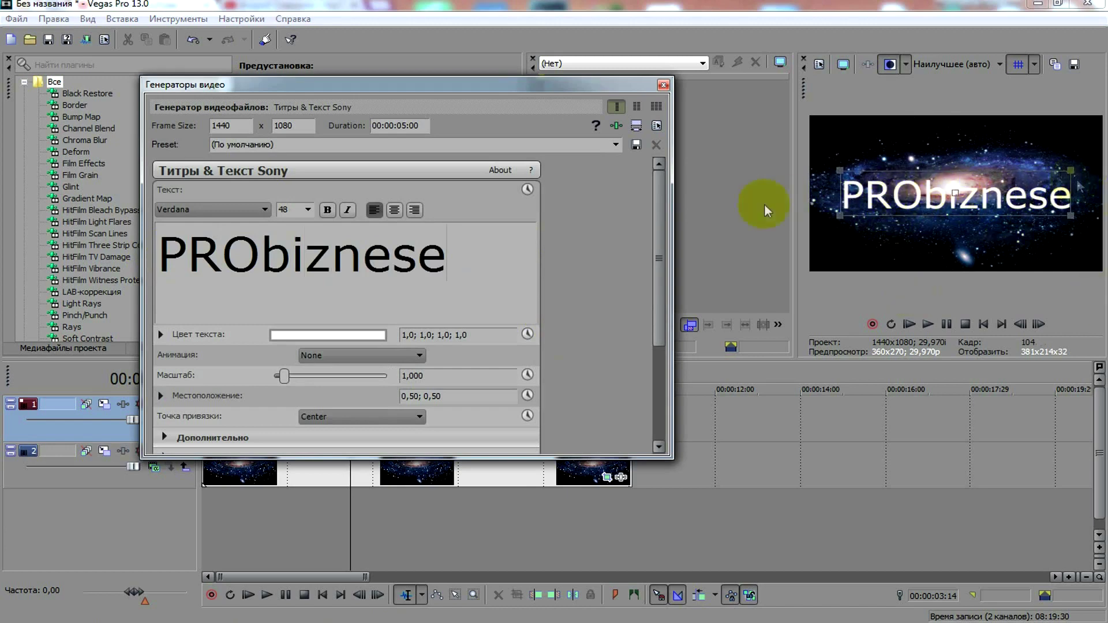
Step: Set the font of the whole PRObiznese title to Aksent
key("ctrl+a")
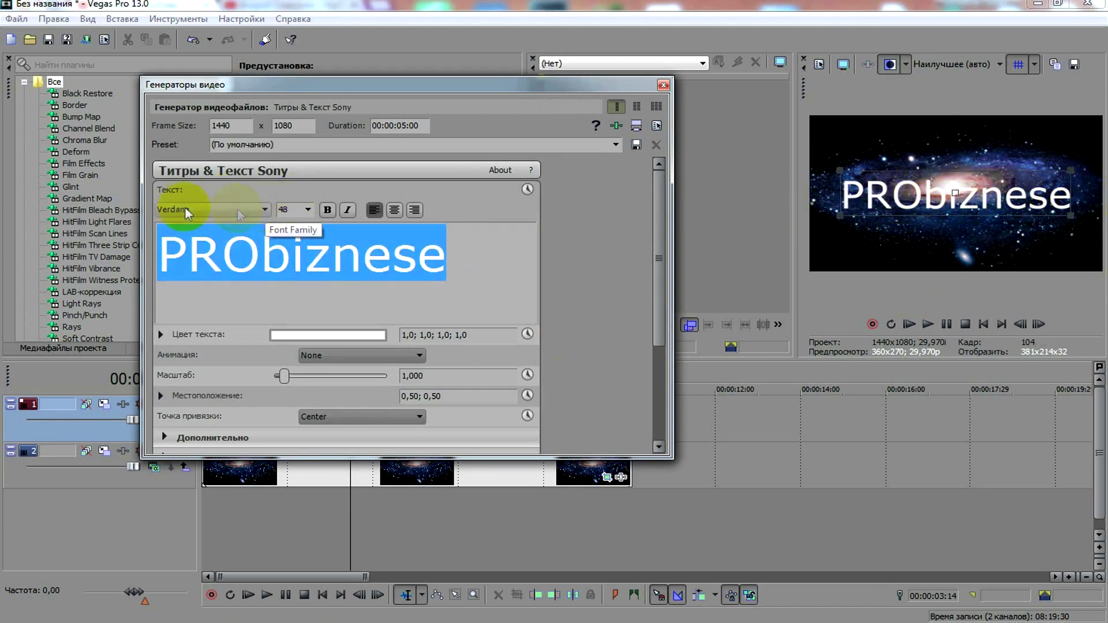
left_click(459, 257)
left_click_drag(459, 256, 159, 254)
left_click(262, 210)
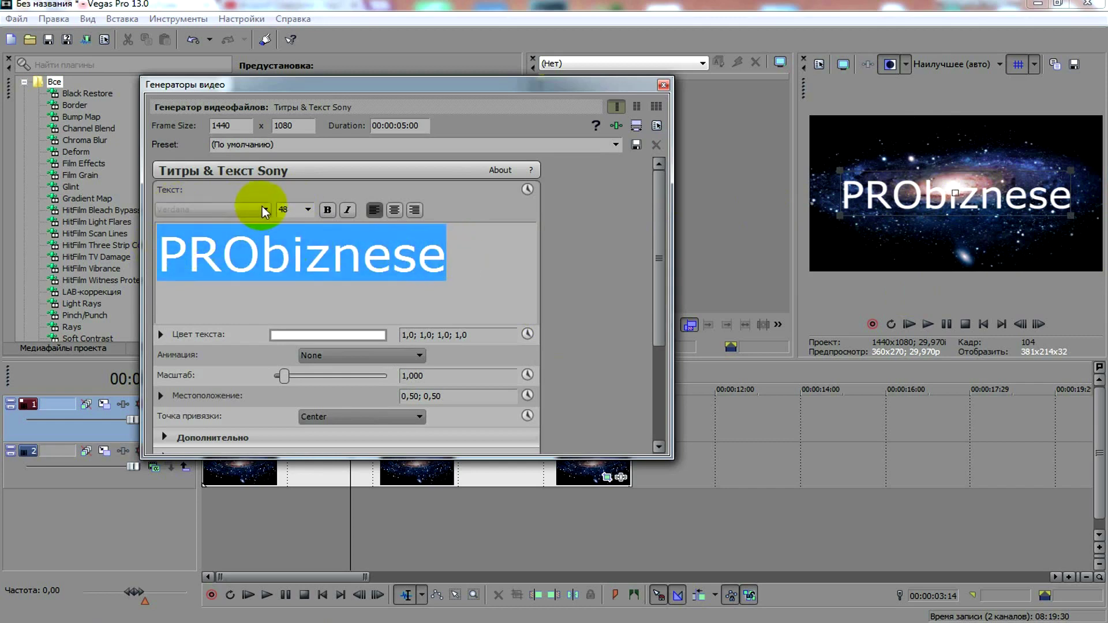
left_click_drag(267, 466, 259, 317)
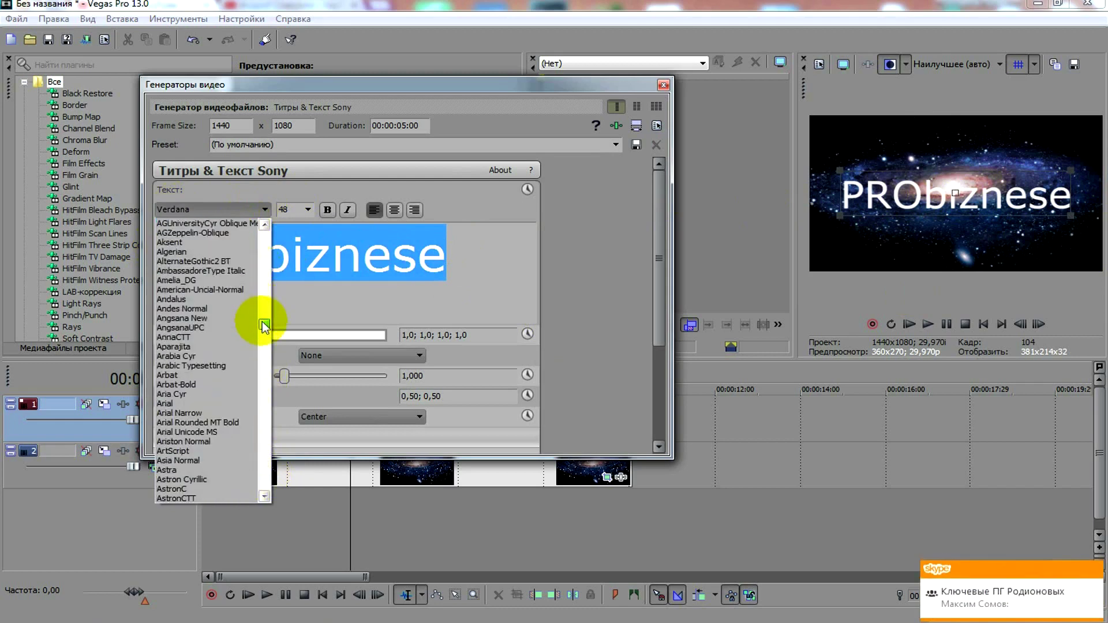
left_click(218, 272)
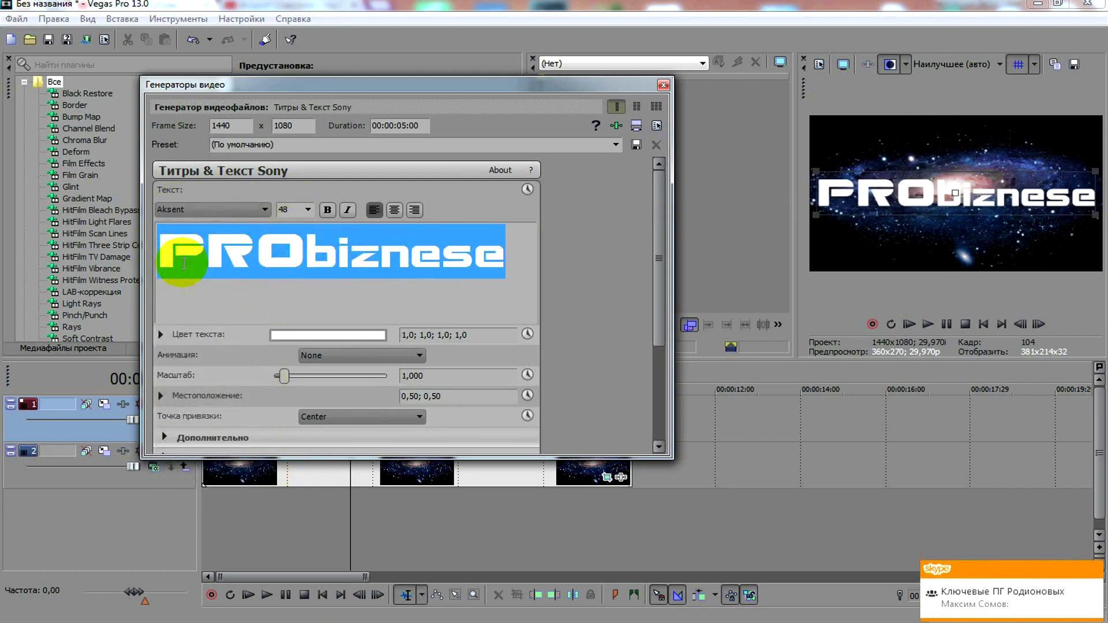
Step: Try the fonts from Algerian to American-Uncial-Normal on the title, including AlternateGothic2 BT and Amelia_DG, and return to Aksent
key("Down")
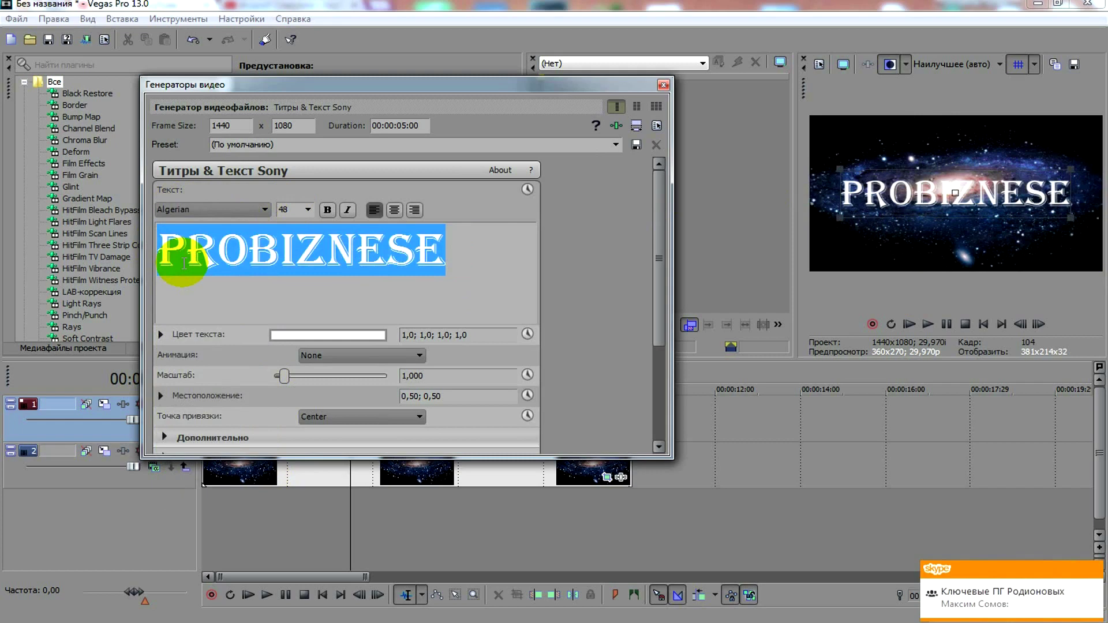
key("Down")
key("Up")
key("Down")
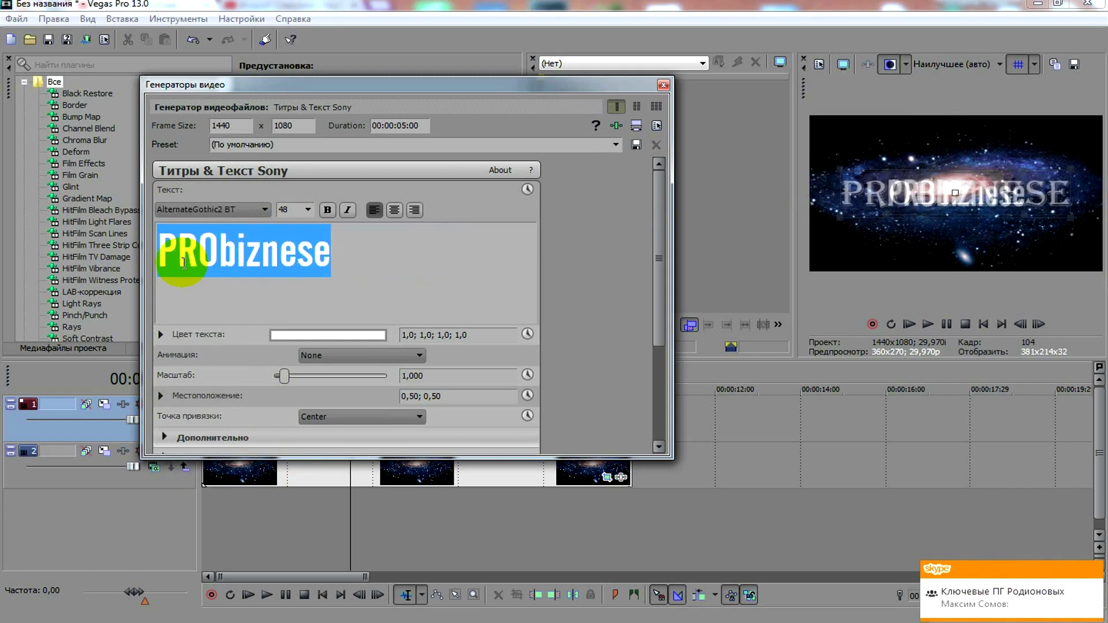
key("Down")
key("Down")
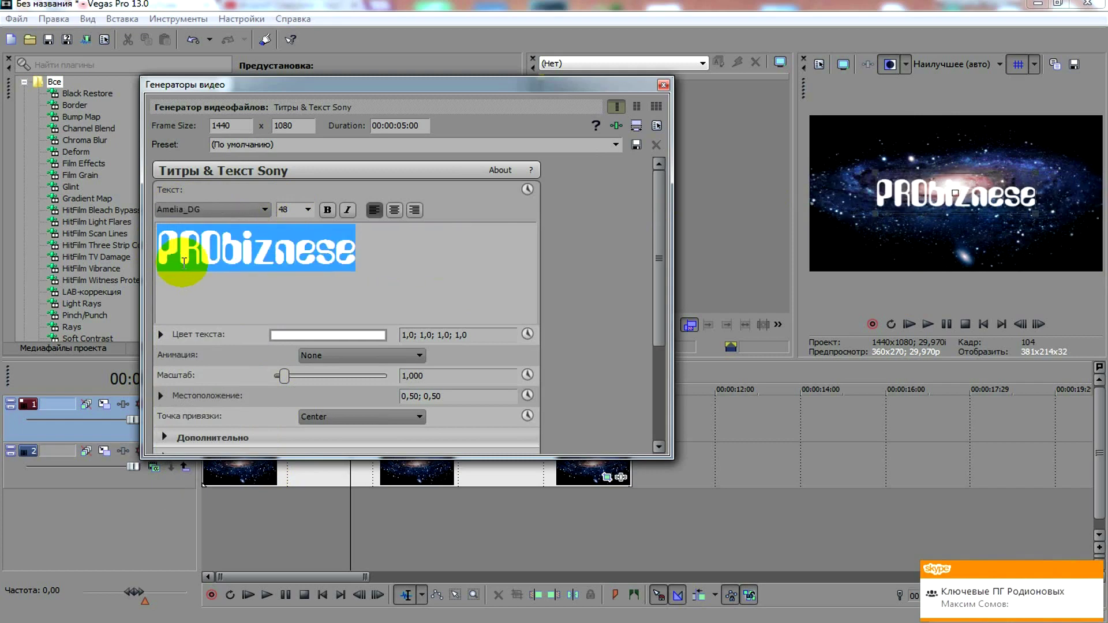
key("Down")
key("Up")
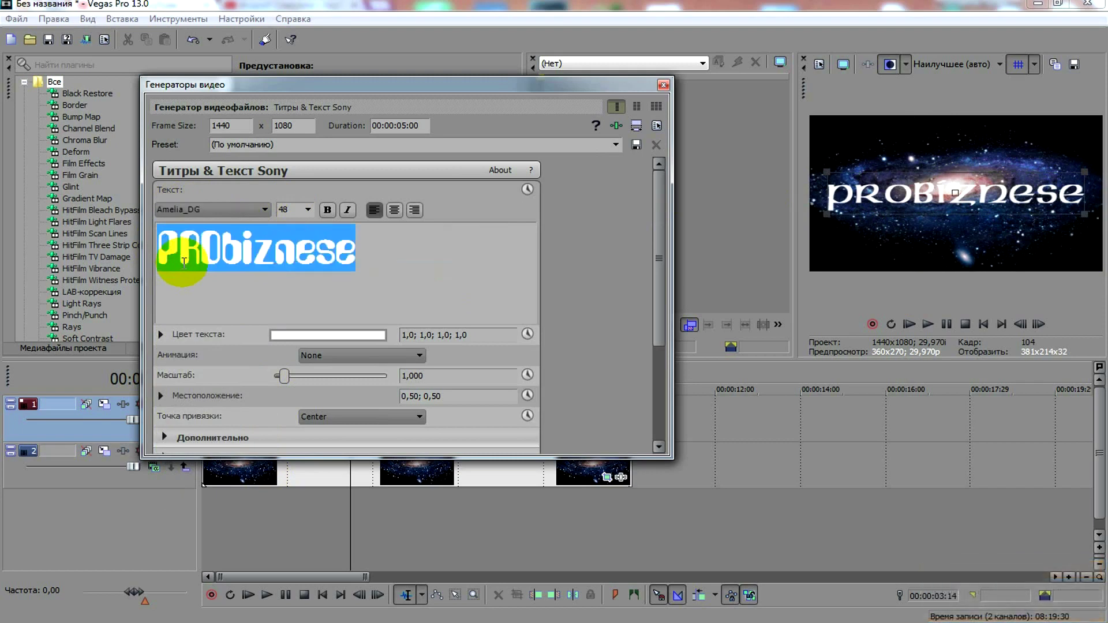
key("Up")
key("Up")
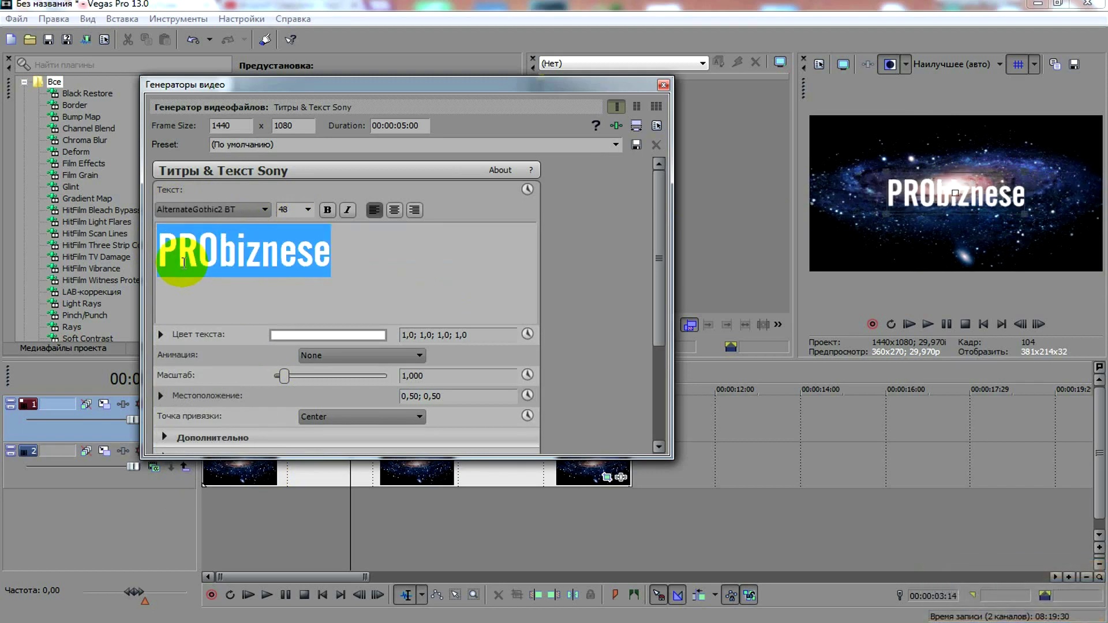
key("Up")
key("Up")
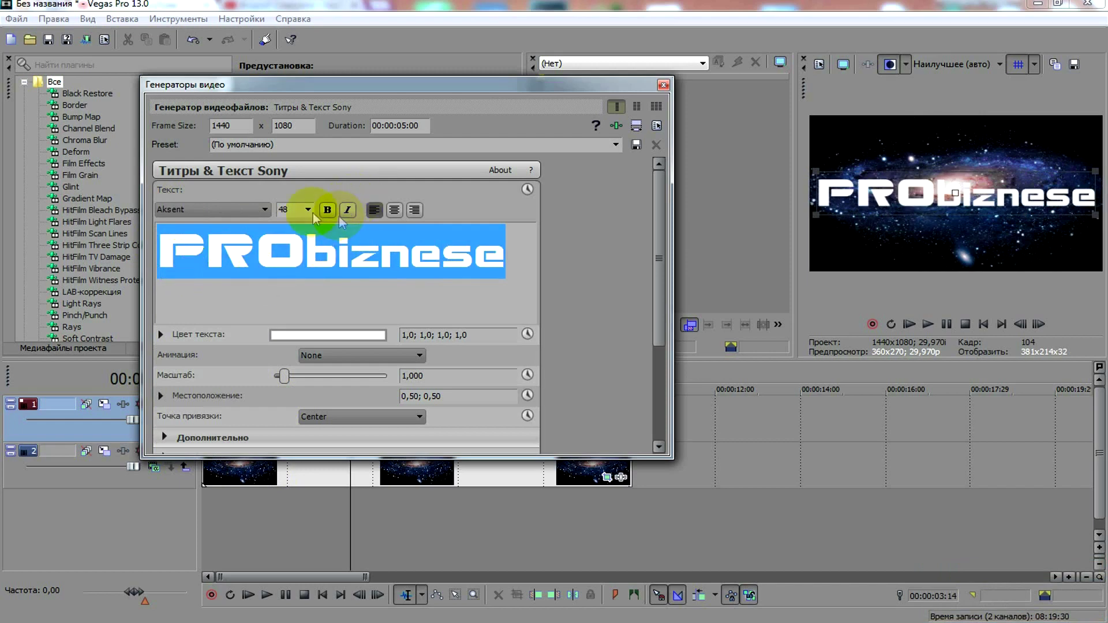
Step: Set the font size of the PRObiznese title to 40 and close the title's settings
left_click(293, 208)
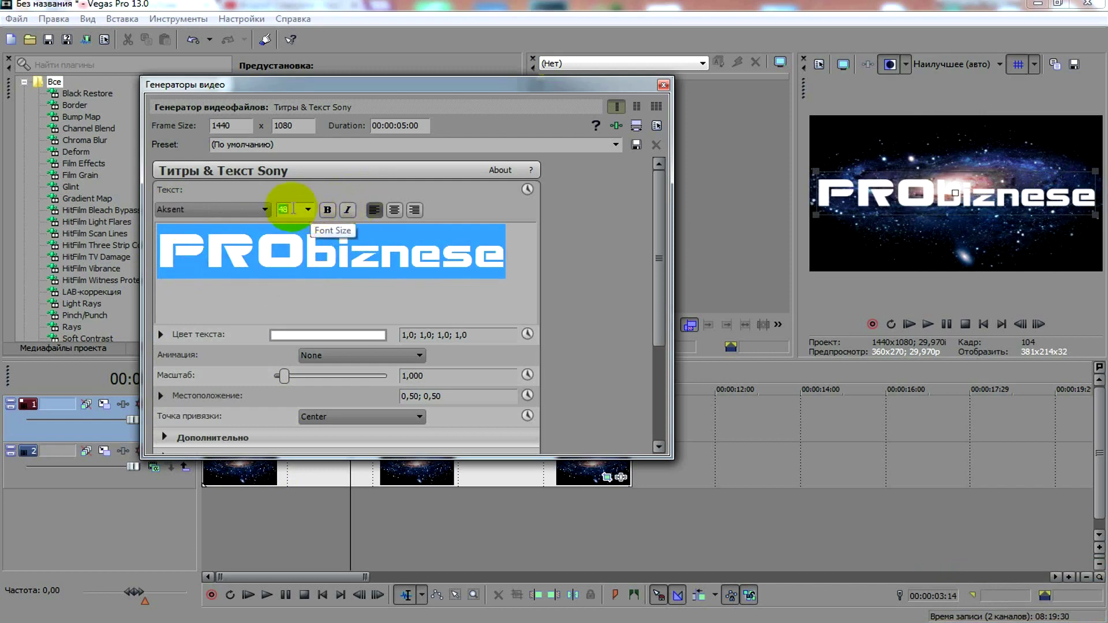
type("40")
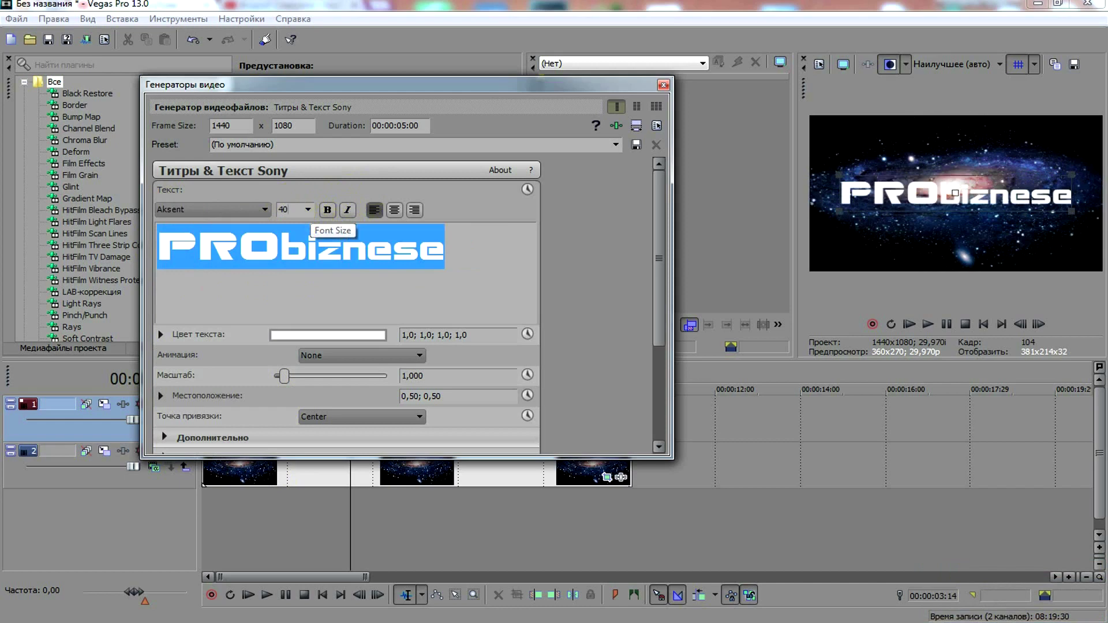
left_click(294, 209)
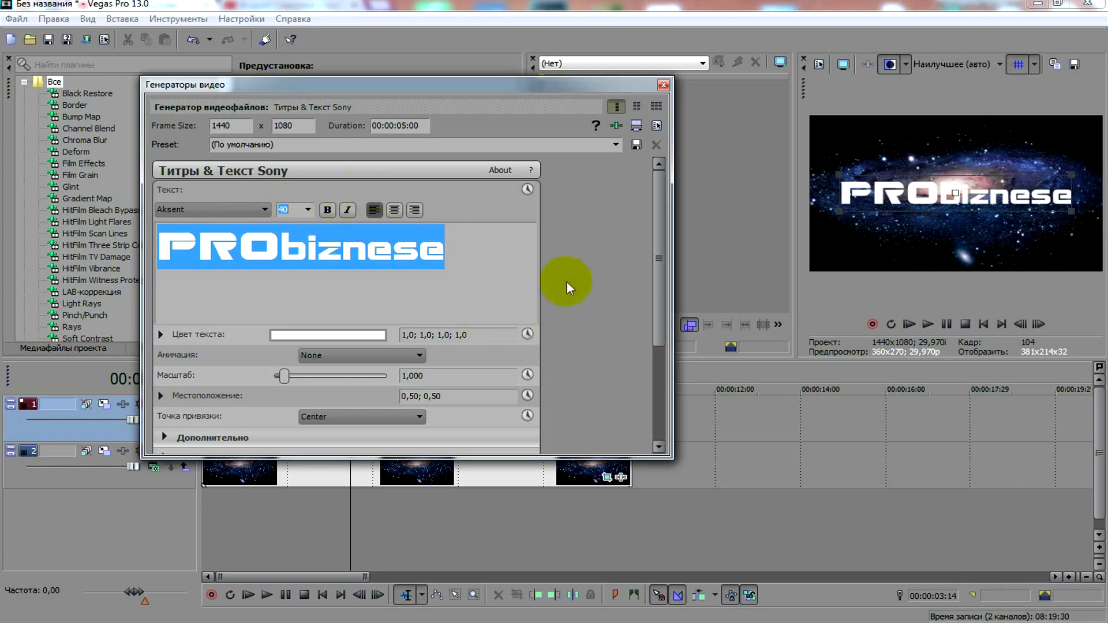
left_click(501, 283)
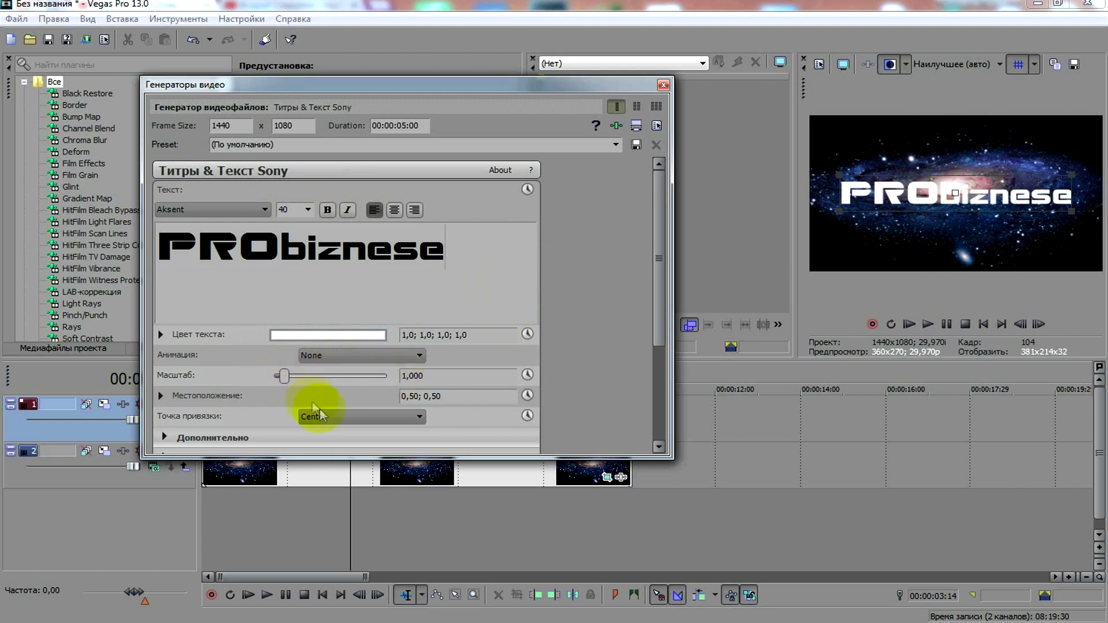
left_click_drag(654, 315, 651, 418)
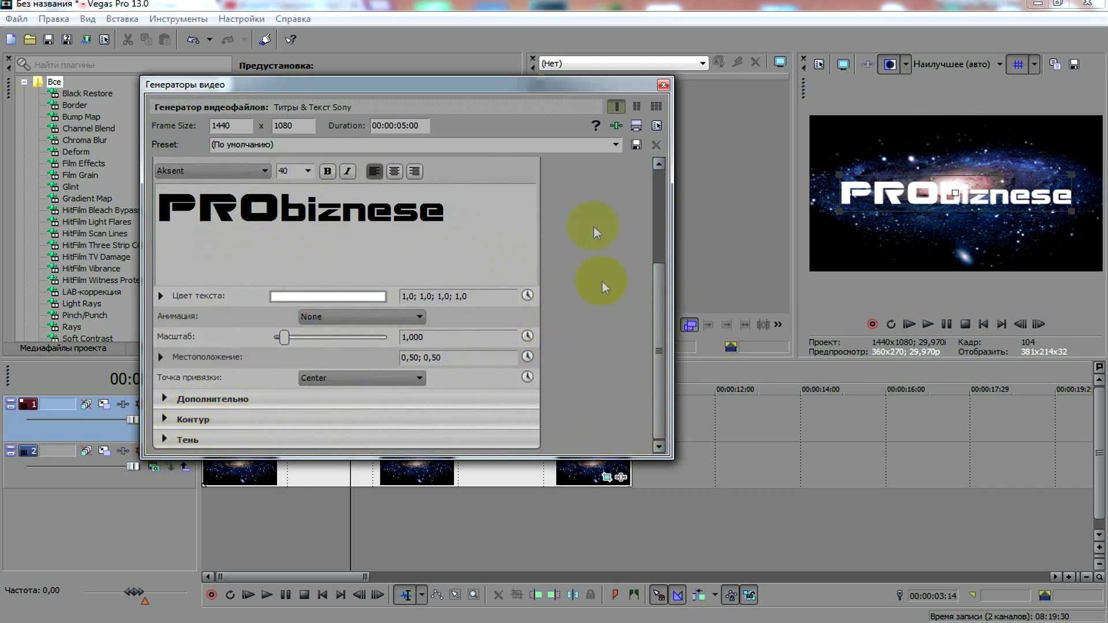
left_click(663, 86)
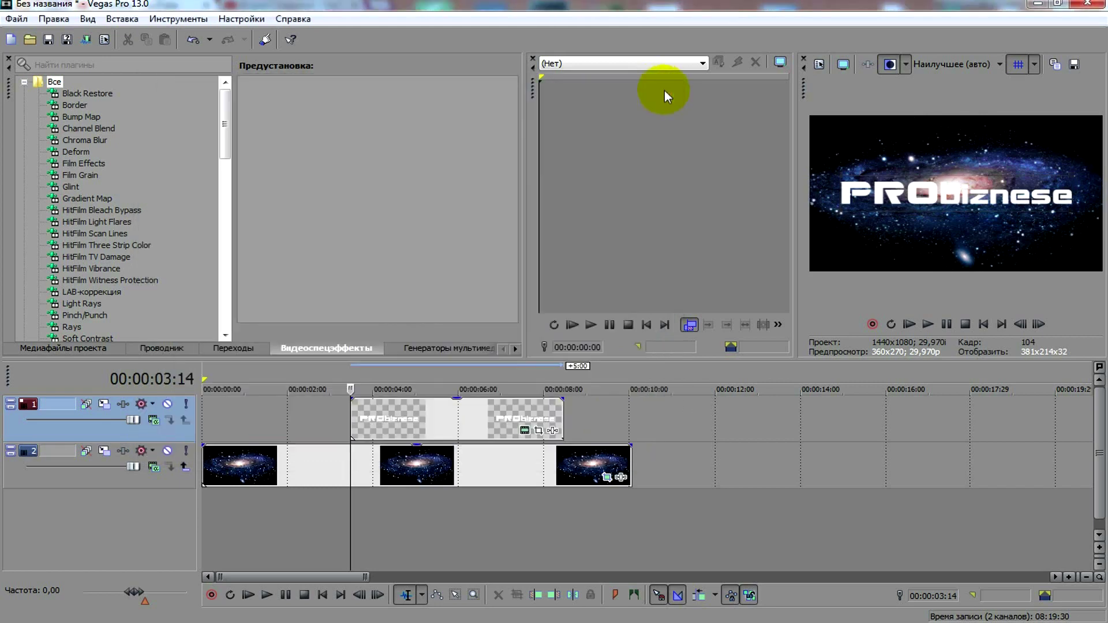
Step: Extend both ends of the title event so it spans the full length of the galaxy image
left_click_drag(563, 415, 629, 413)
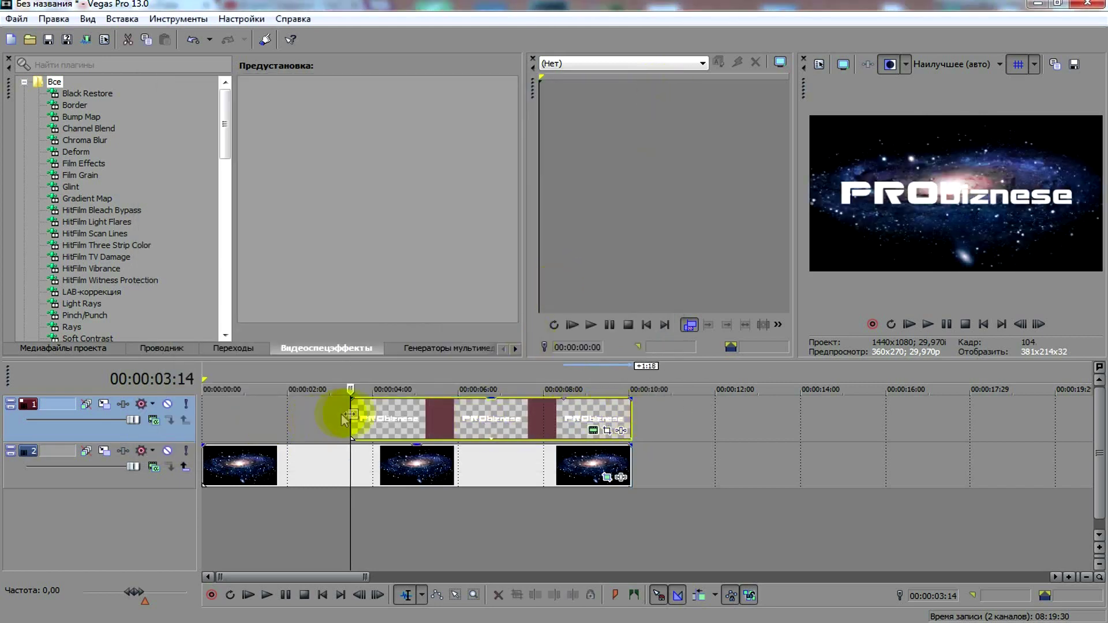
left_click_drag(351, 414, 262, 414)
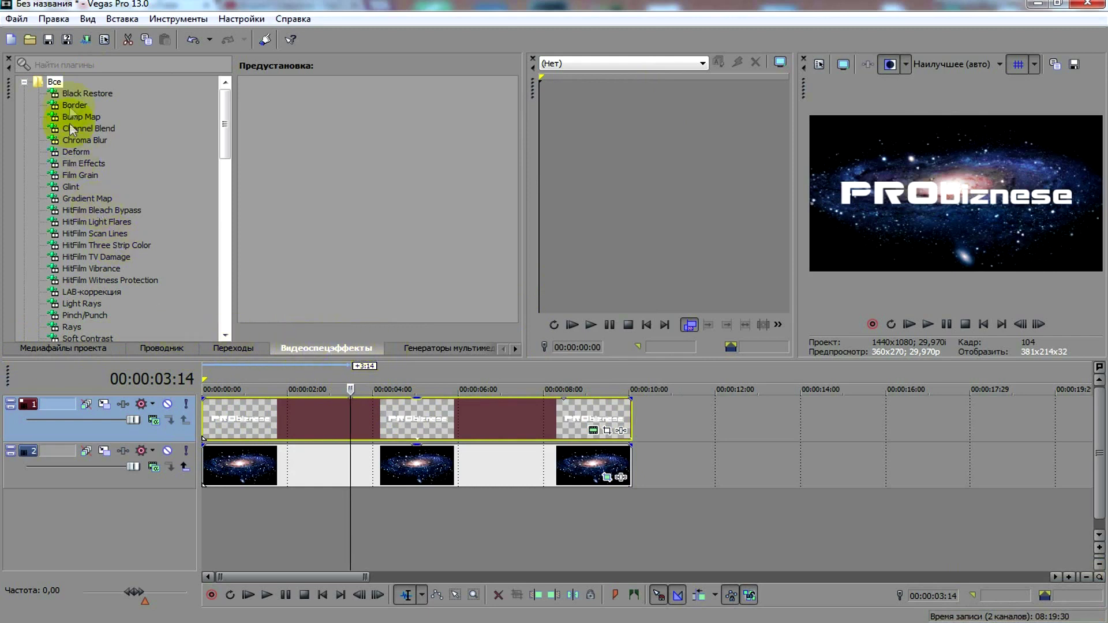
Step: Apply the Light Rays effect with the preset "Сильные световые лучи" to the PRObiznese title event
left_click(87, 304)
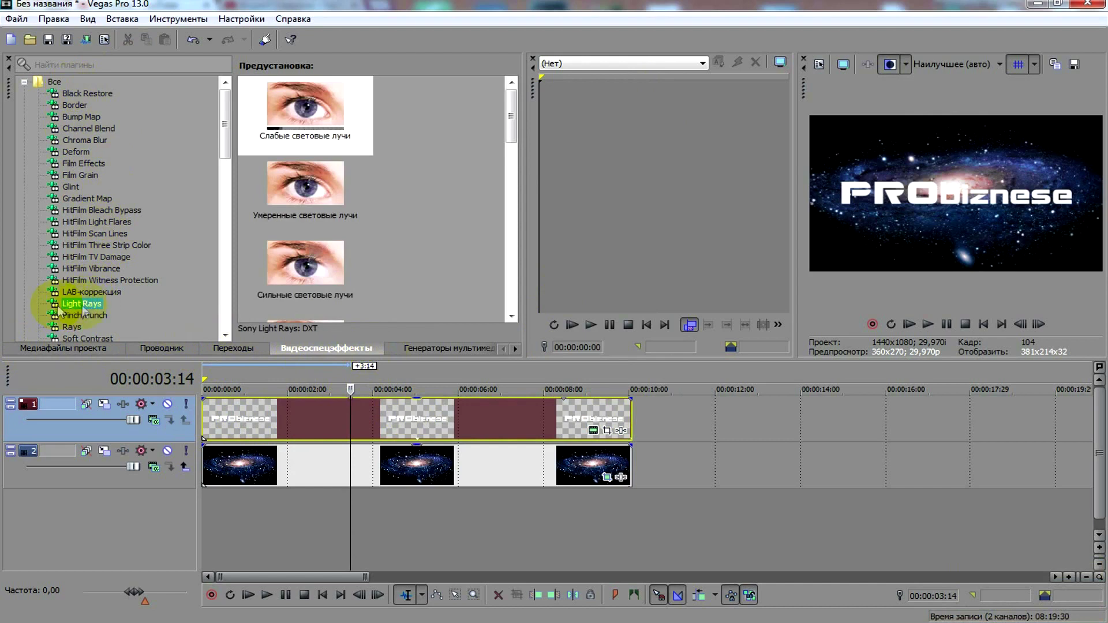
left_click(95, 308)
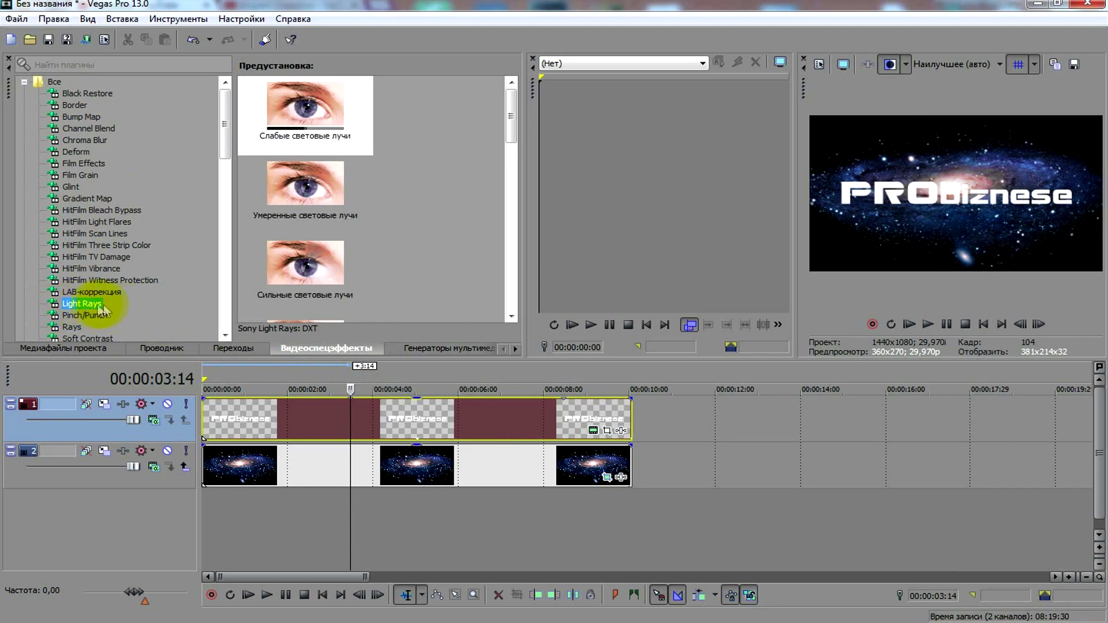
left_click(318, 269)
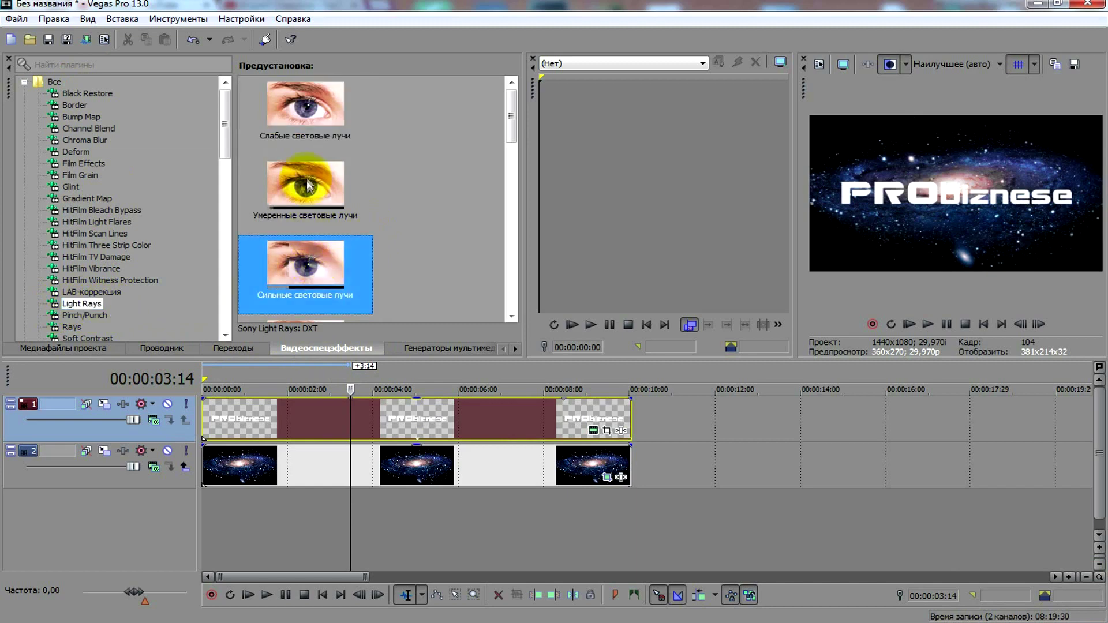
left_click_drag(321, 270, 407, 413)
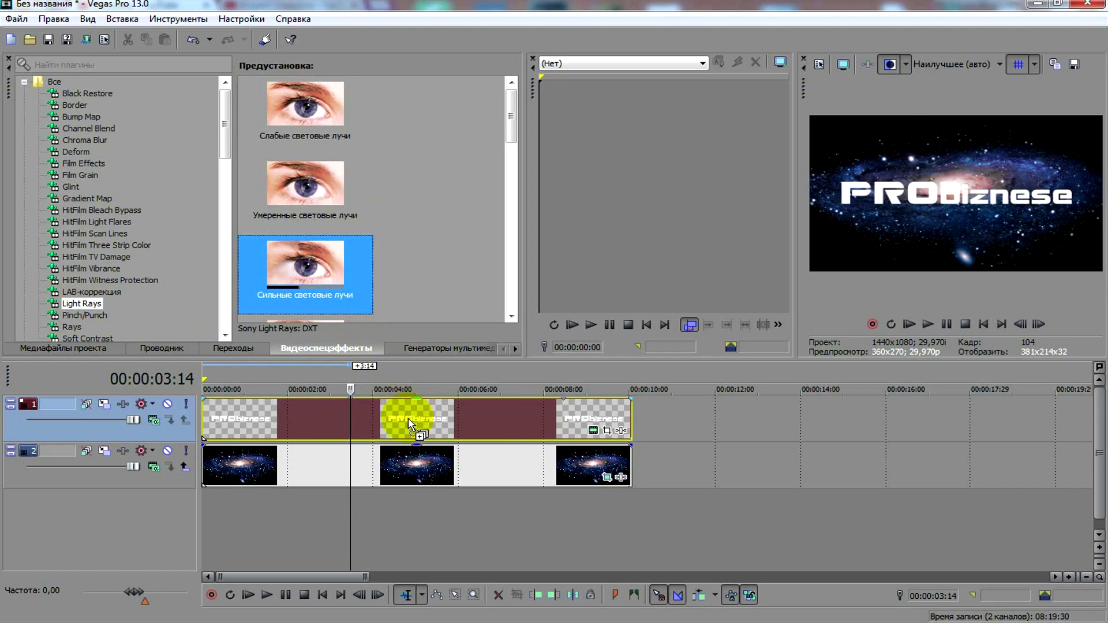
left_click_drag(408, 423, 407, 422)
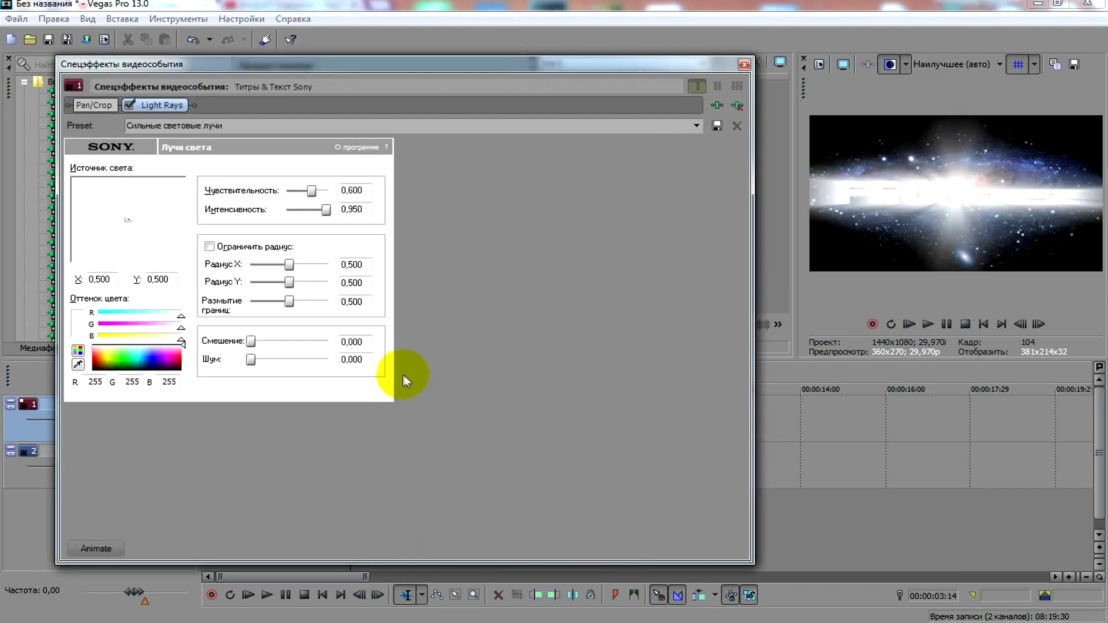
mouse_move(955, 193)
left_mouse_down()
mouse_move(910, 183)
mouse_move(1063, 185)
mouse_move(954, 208)
mouse_move(956, 196)
left_mouse_up()
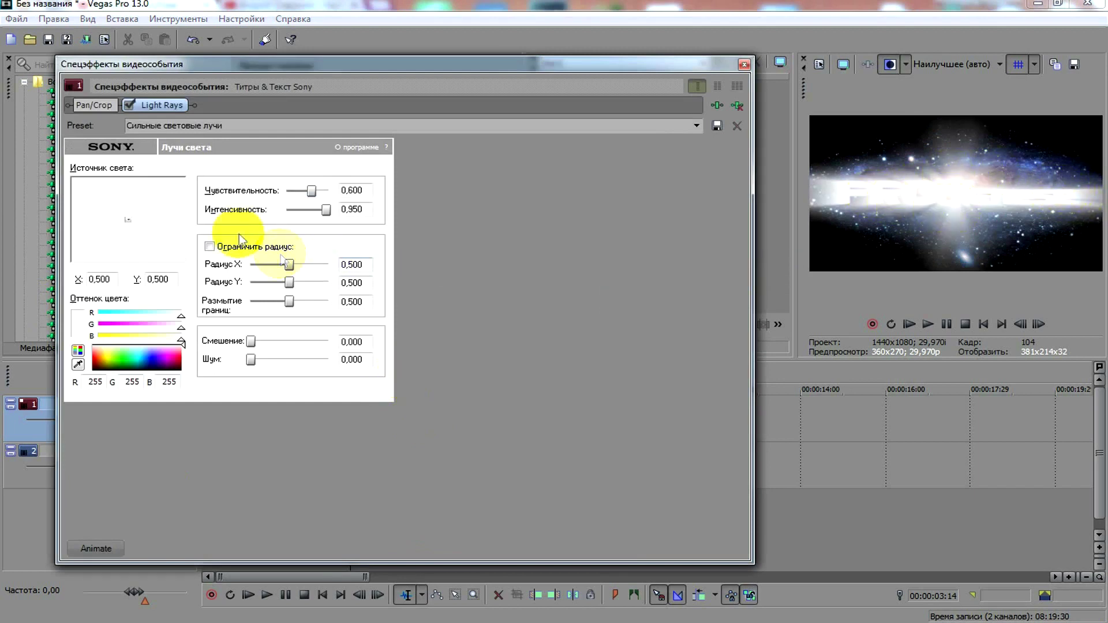
Step: Set the Light Rays radius X and Y, edge blur, blend, sensitivity and intensity to 1,000, with a black tint (RGB 0, 0, 0)
left_click_drag(289, 266, 366, 265)
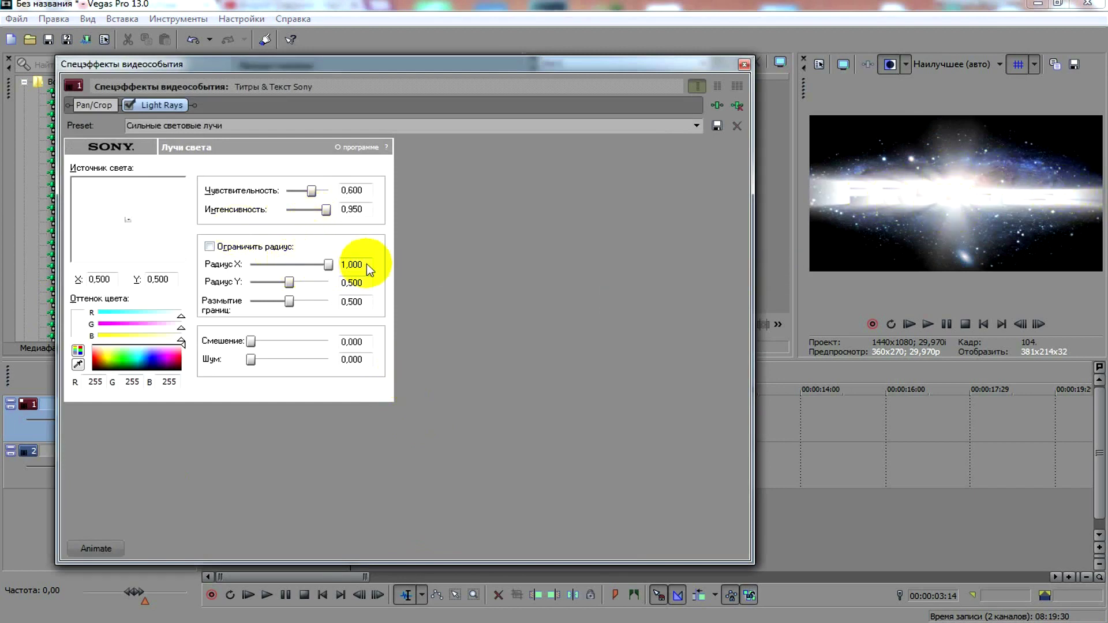
left_click_drag(290, 283, 328, 281)
double_click(289, 301)
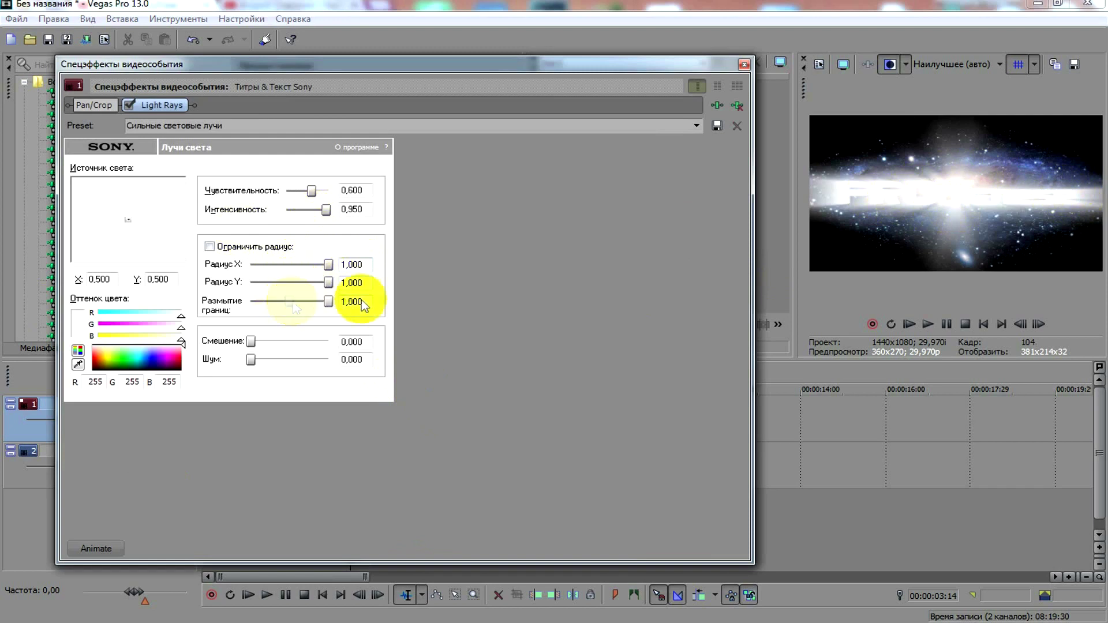
left_click_drag(250, 341, 379, 341)
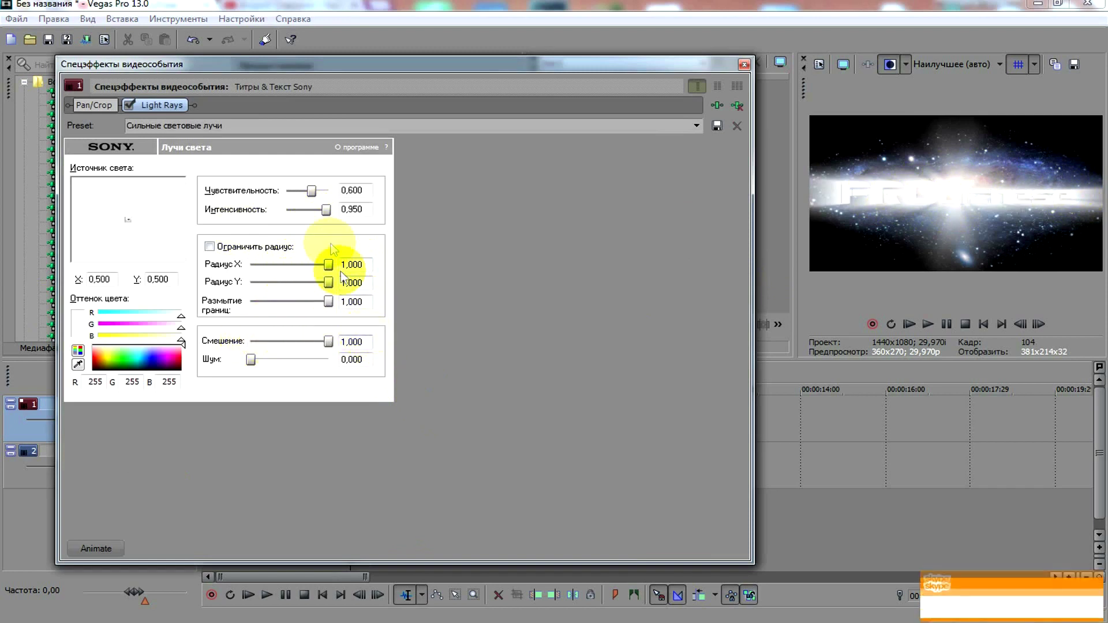
left_click_drag(312, 191, 380, 218)
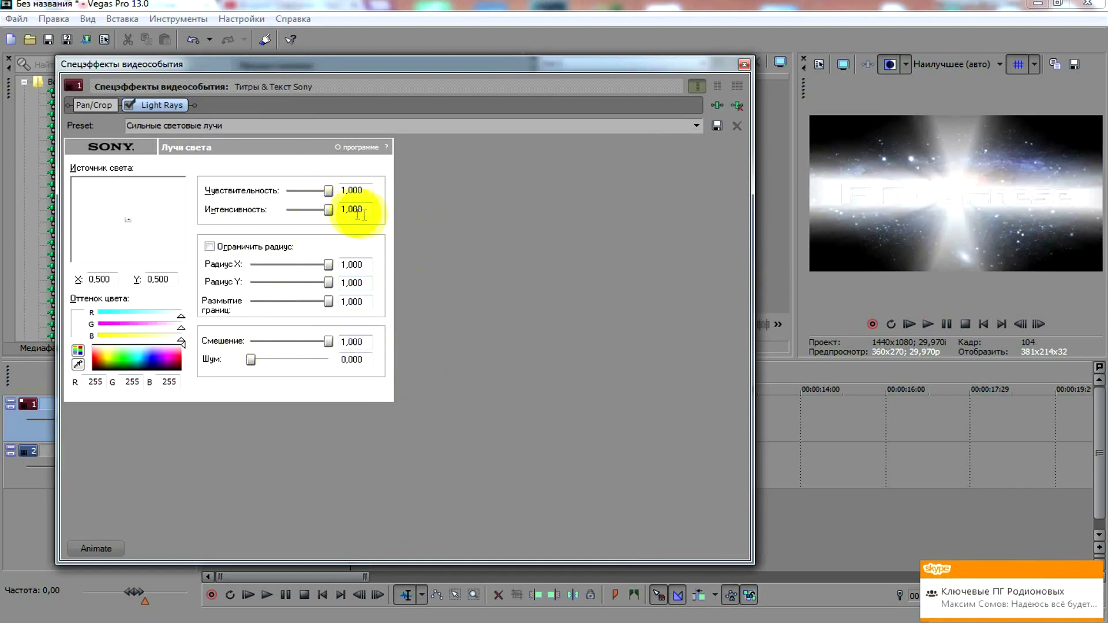
left_click_drag(184, 343, 195, 396)
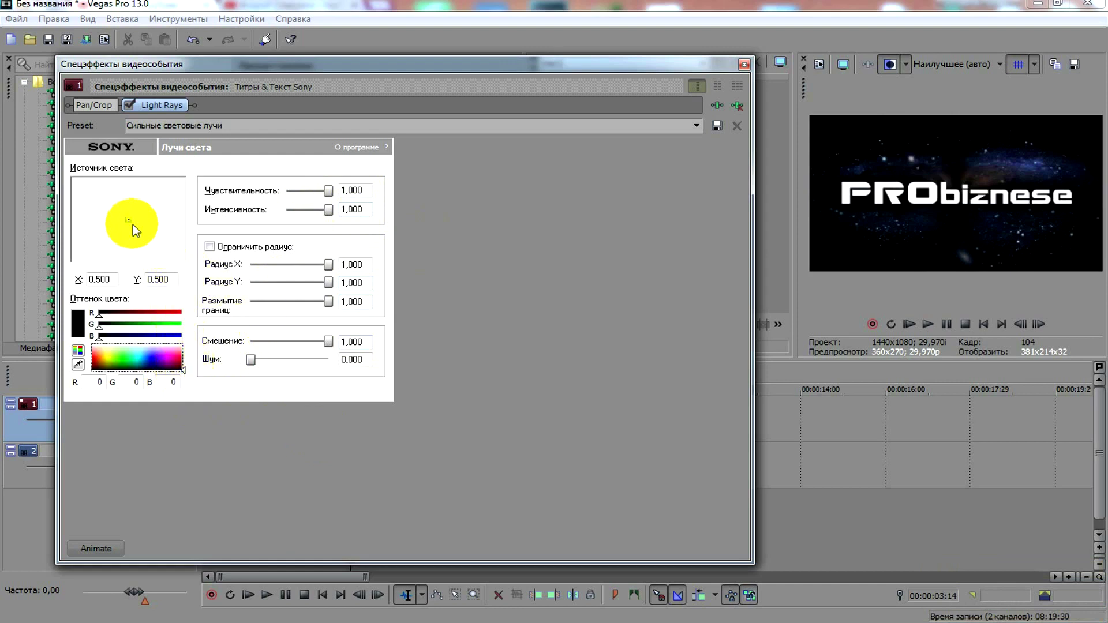
Step: Animate the Light Rays source from X 0,000, Y 0,000 at the start to X 1,000, Y 0,000 at 00:00:10:02, and preview the result
left_click(95, 549)
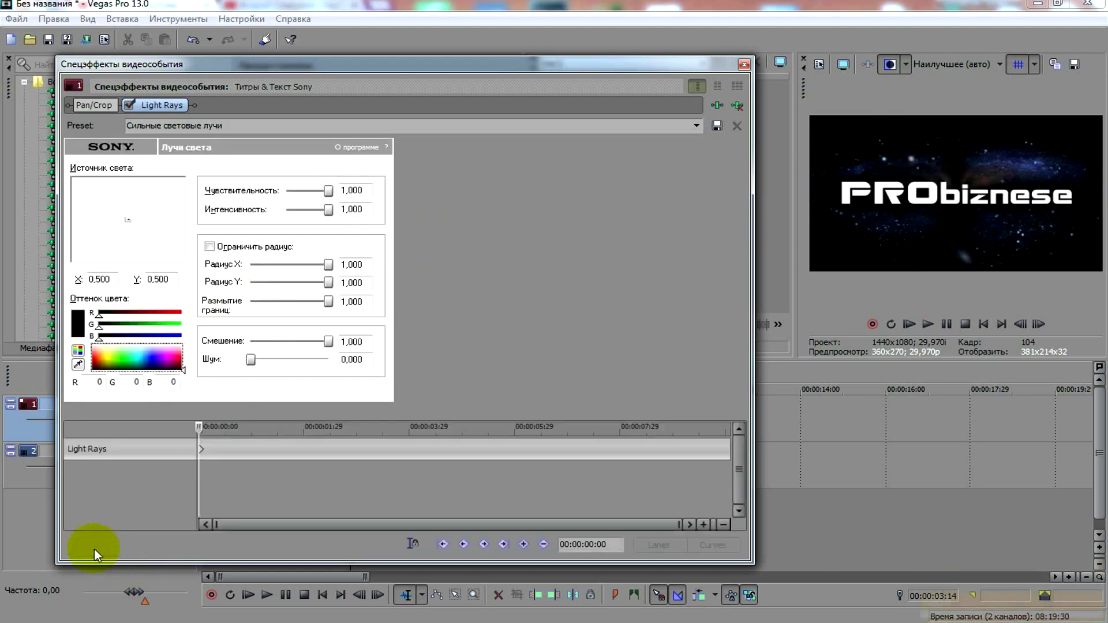
left_click_drag(127, 220, 50, 160)
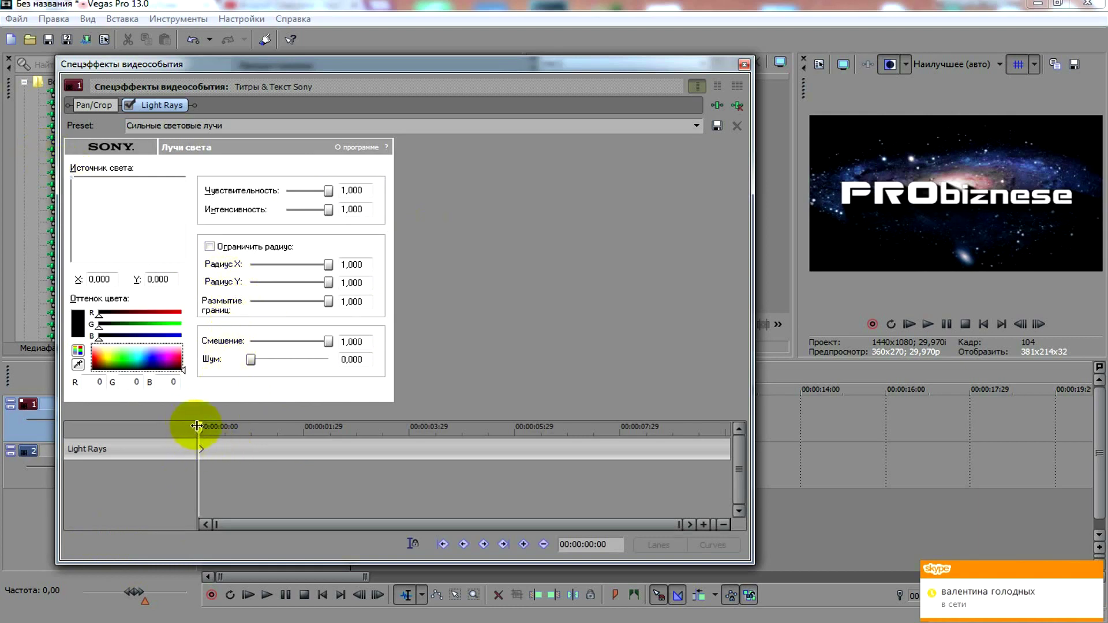
left_click_drag(200, 426, 744, 422)
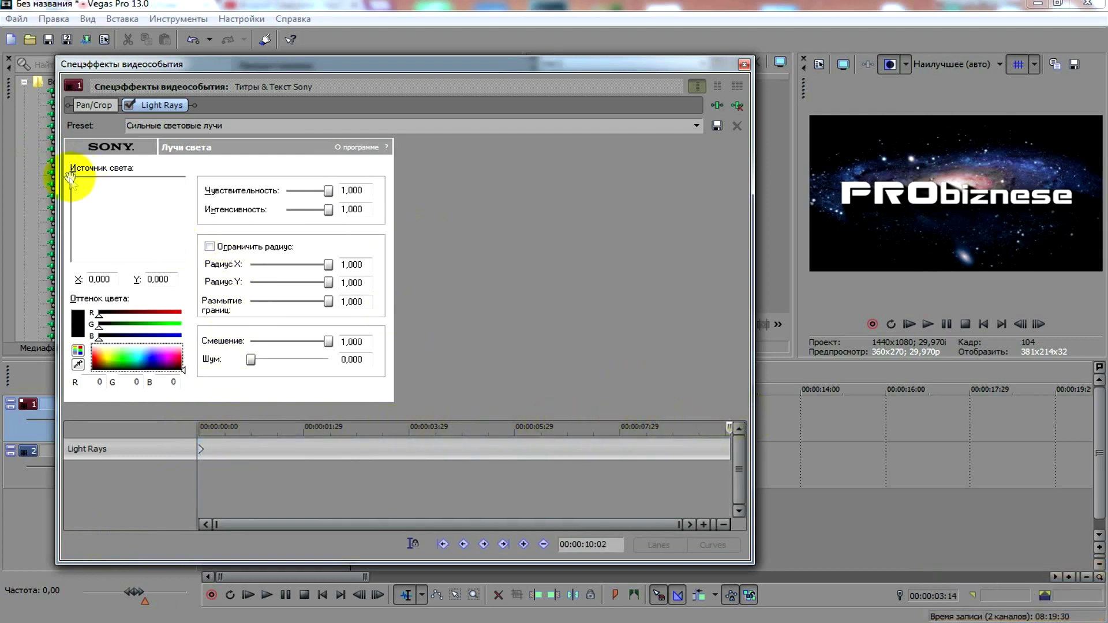
left_click_drag(74, 176, 213, 175)
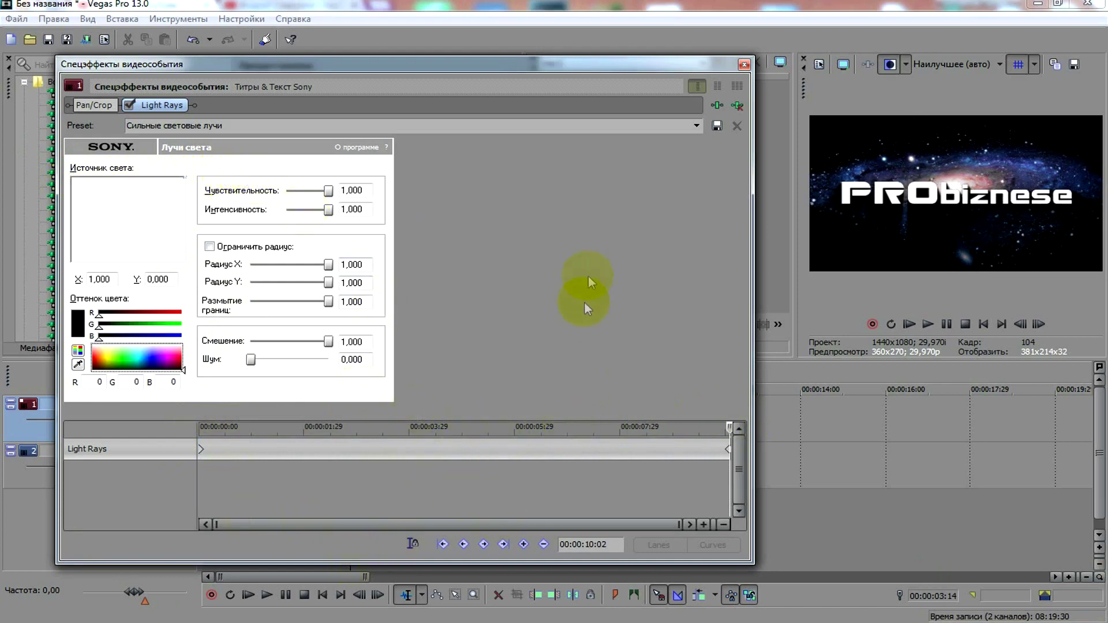
left_click(745, 65)
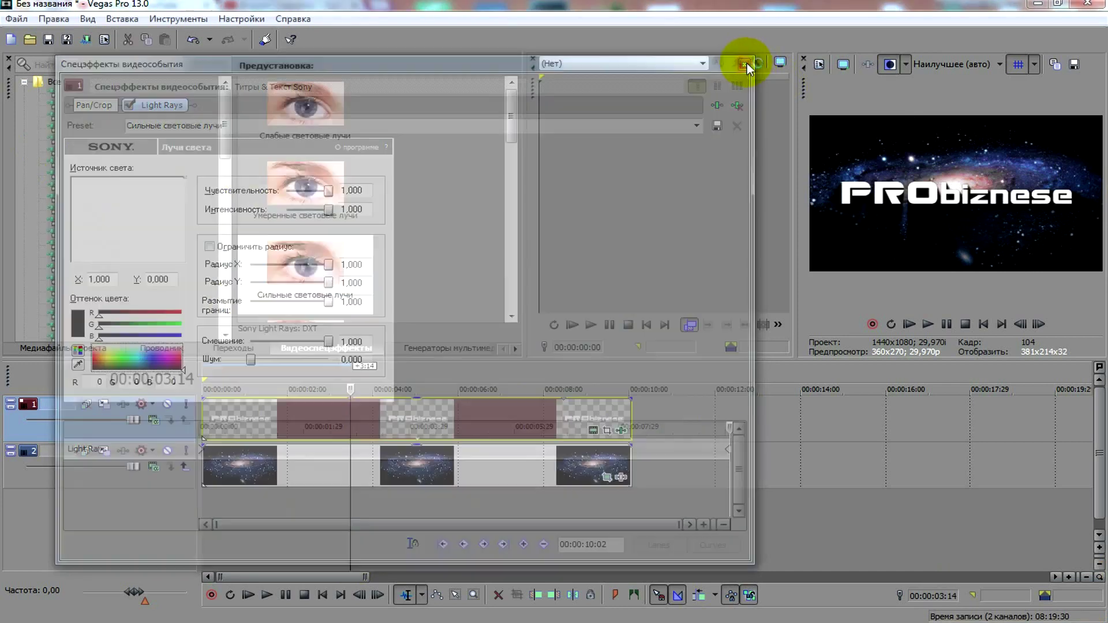
left_click(909, 325)
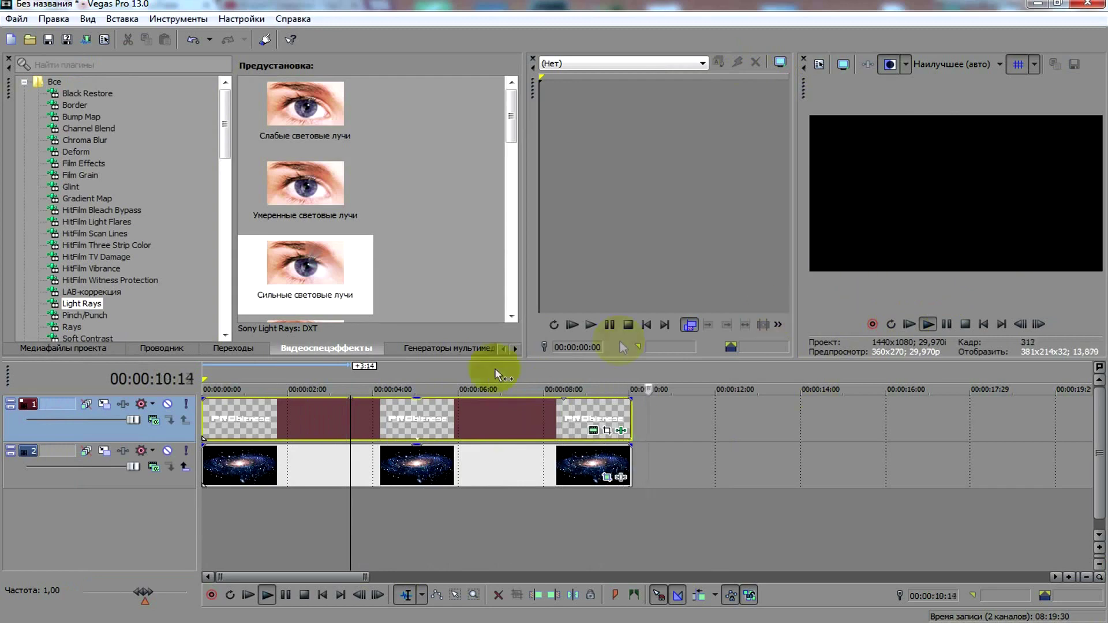
left_click(965, 324)
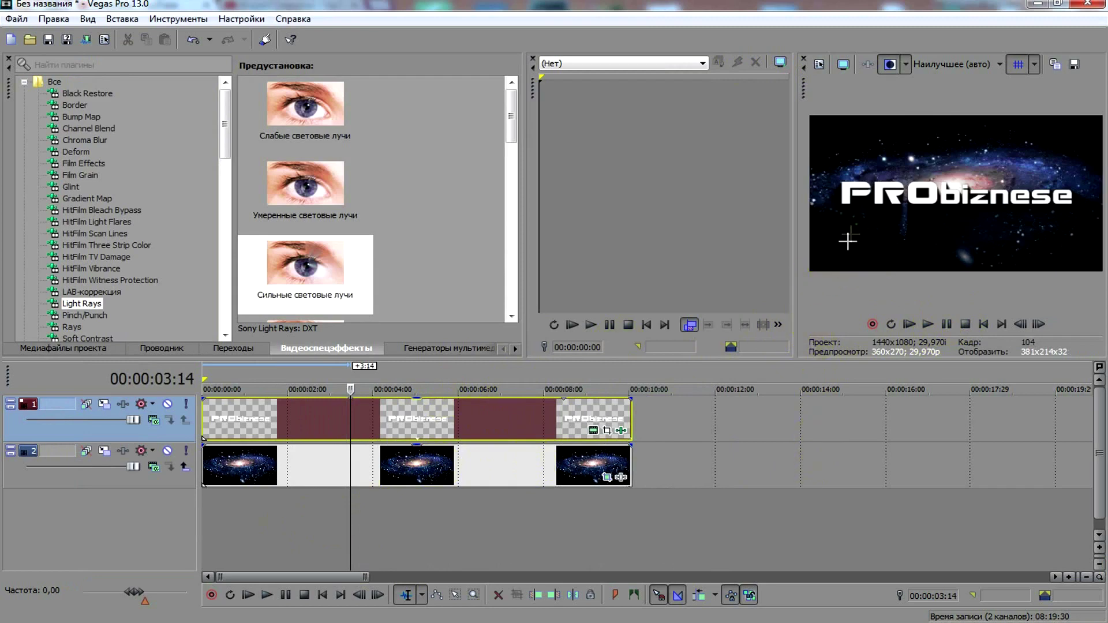
Step: Add the fire image 21568970 from the текстуры folder on a new video track above the title, spanning the galaxy image's full length
right_click(165, 428)
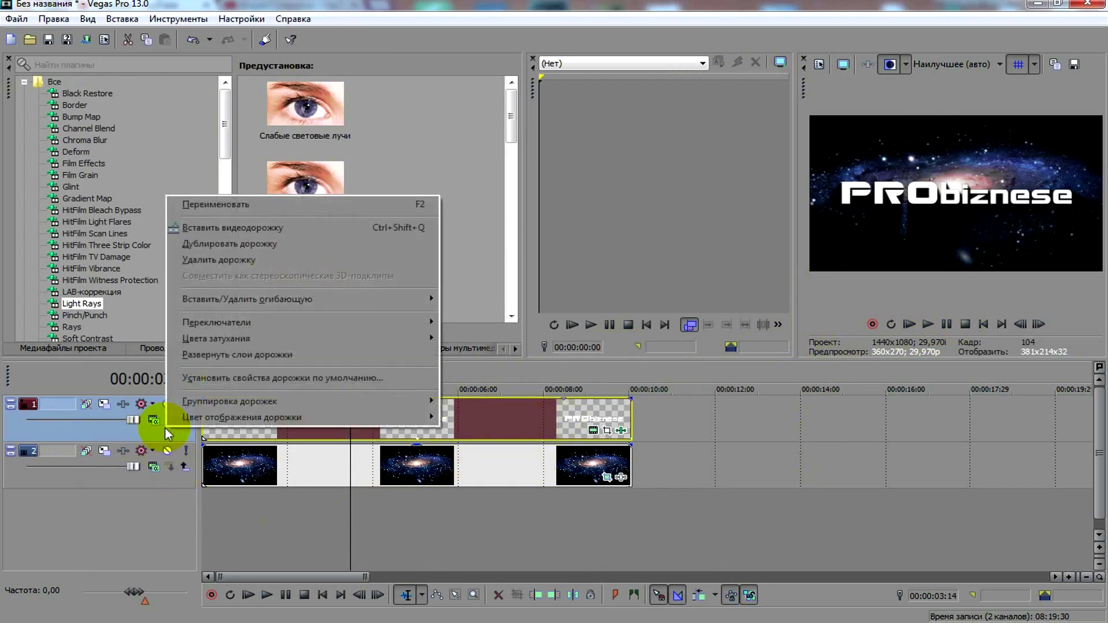
left_click(241, 232)
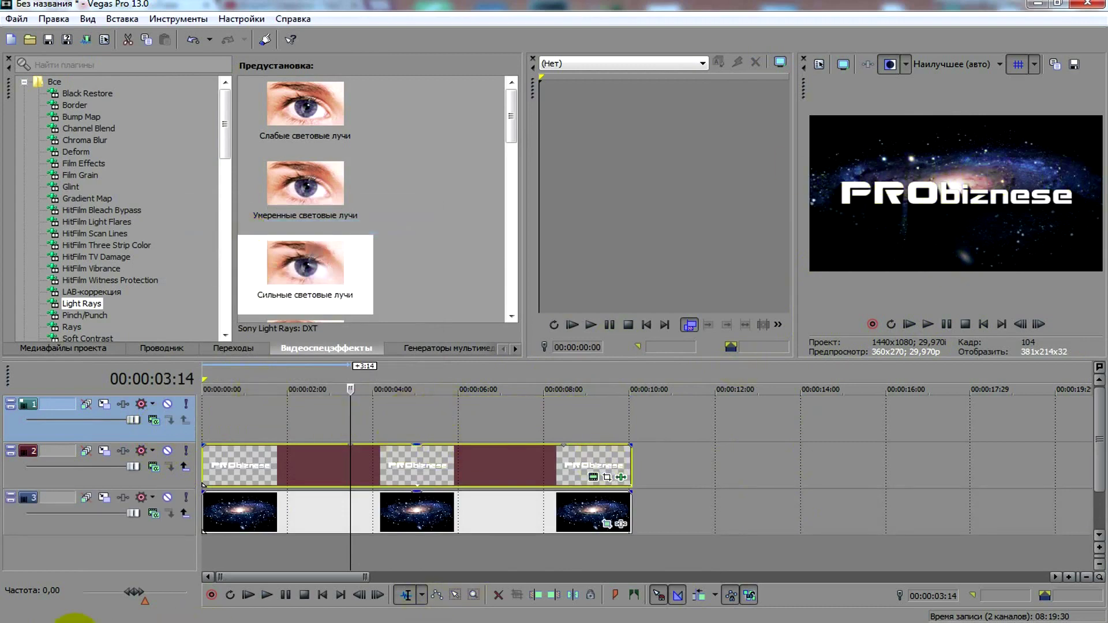
left_click(74, 616)
left_click(275, 550)
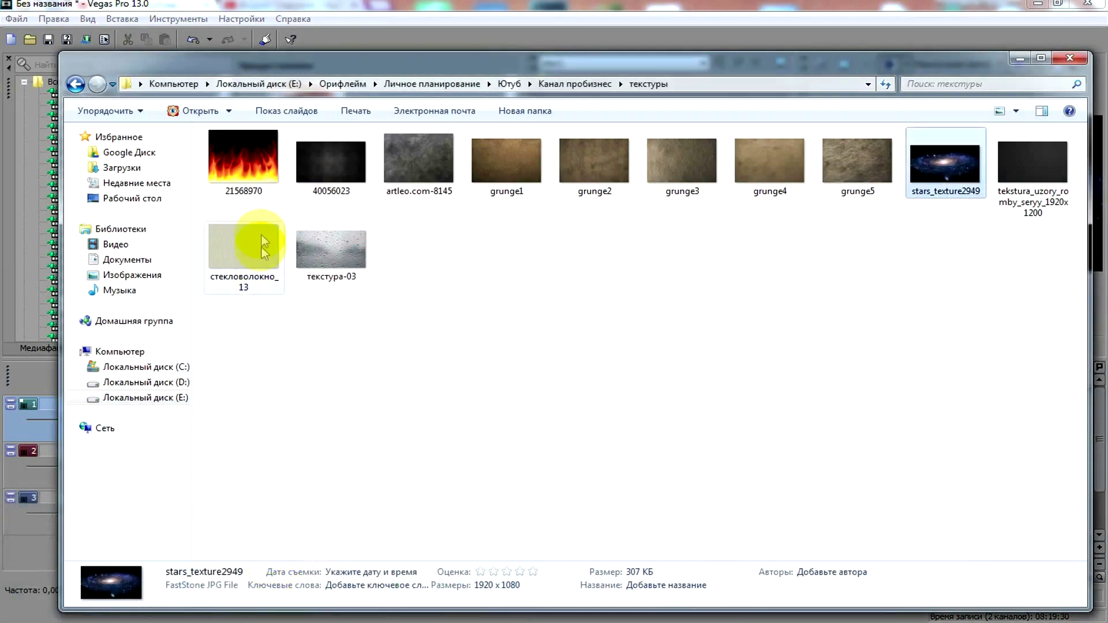
left_click_drag(248, 173, 208, 424)
left_click_drag(413, 420, 631, 421)
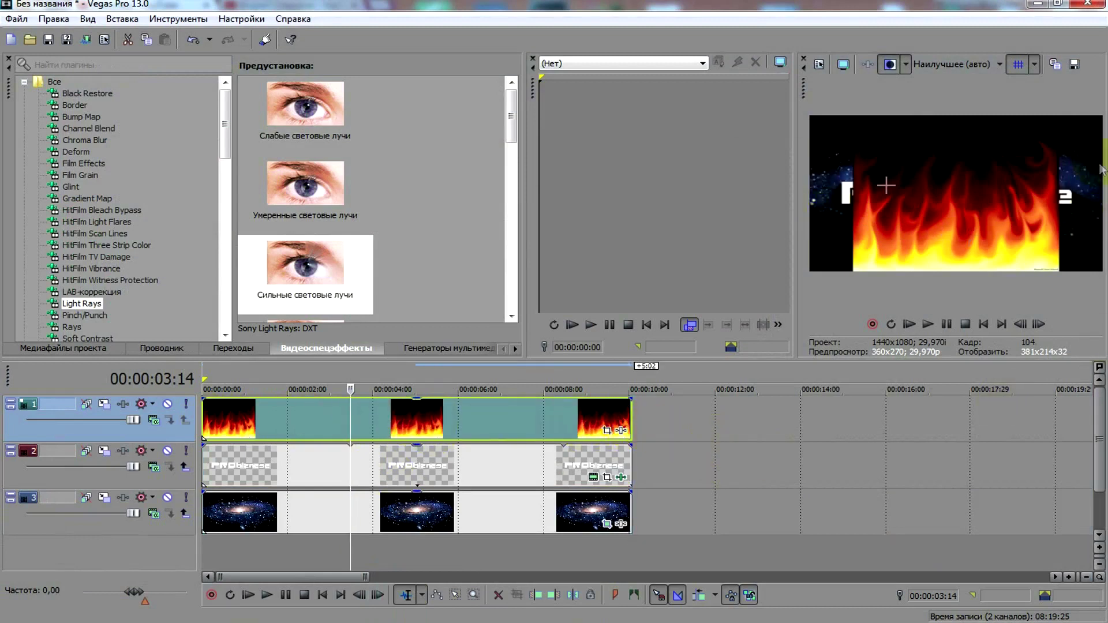
Step: Crop the fire image to the 16:9 widescreen TV preset in Pan/Crop
left_click(607, 432)
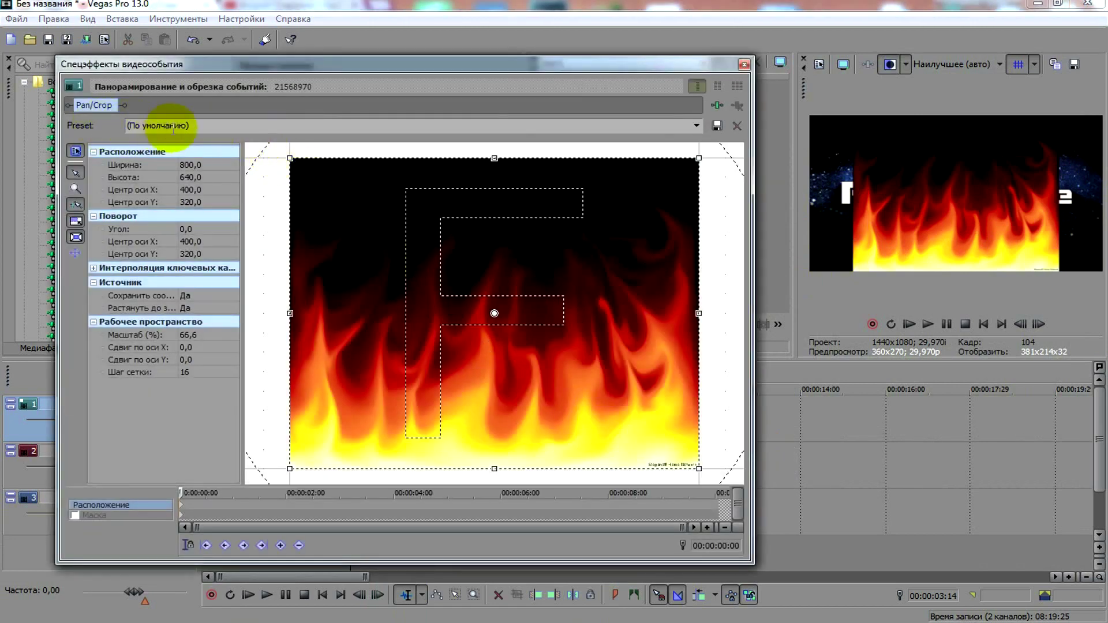
left_click(697, 126)
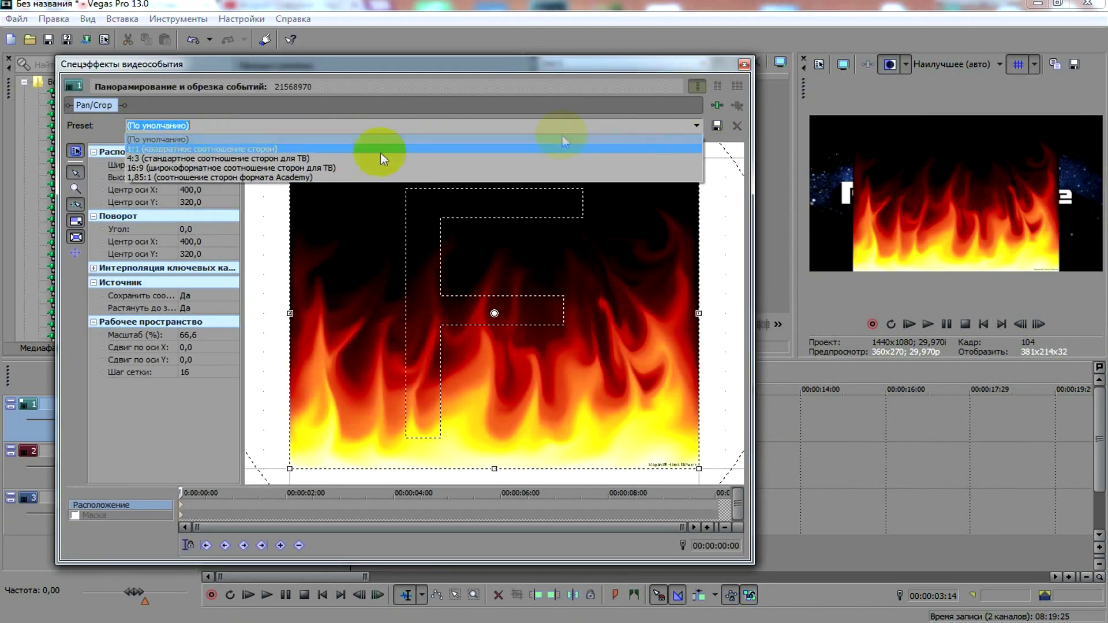
left_click(352, 167)
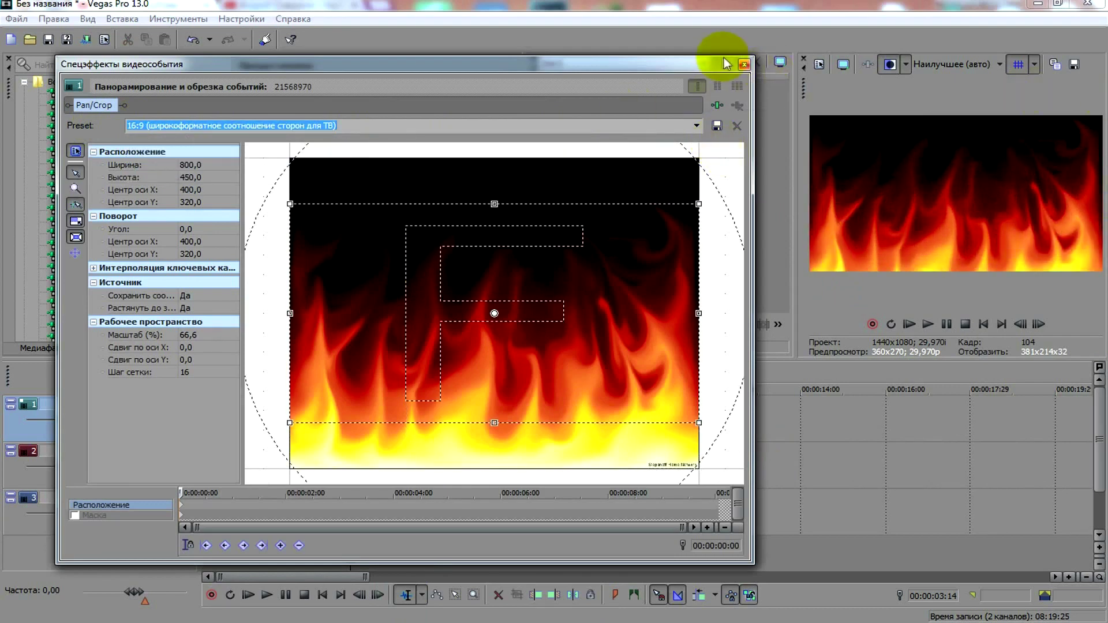
left_click(744, 64)
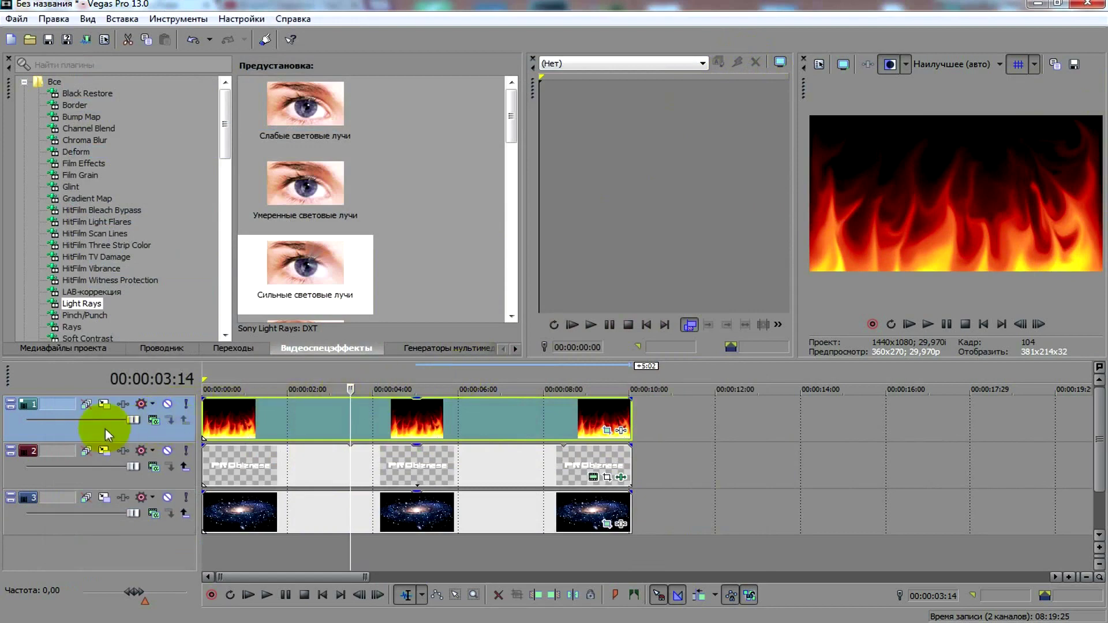
Step: Set the fire track's compositing mode to Multiply (Mask) and make the PRObiznese title track its compositing child
left_click(152, 420)
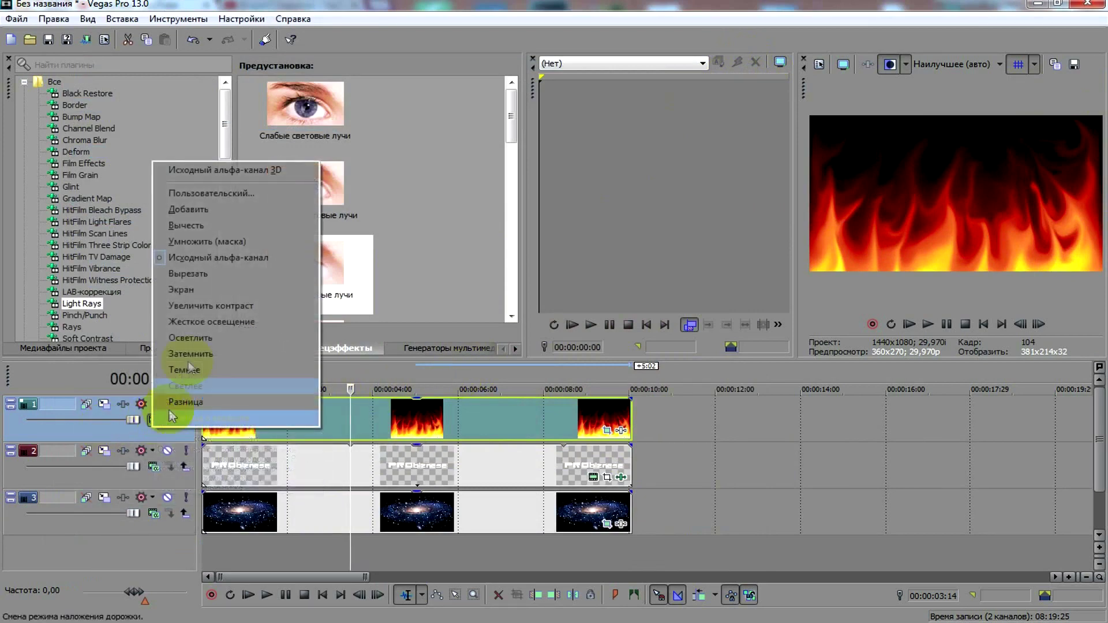
left_click(198, 243)
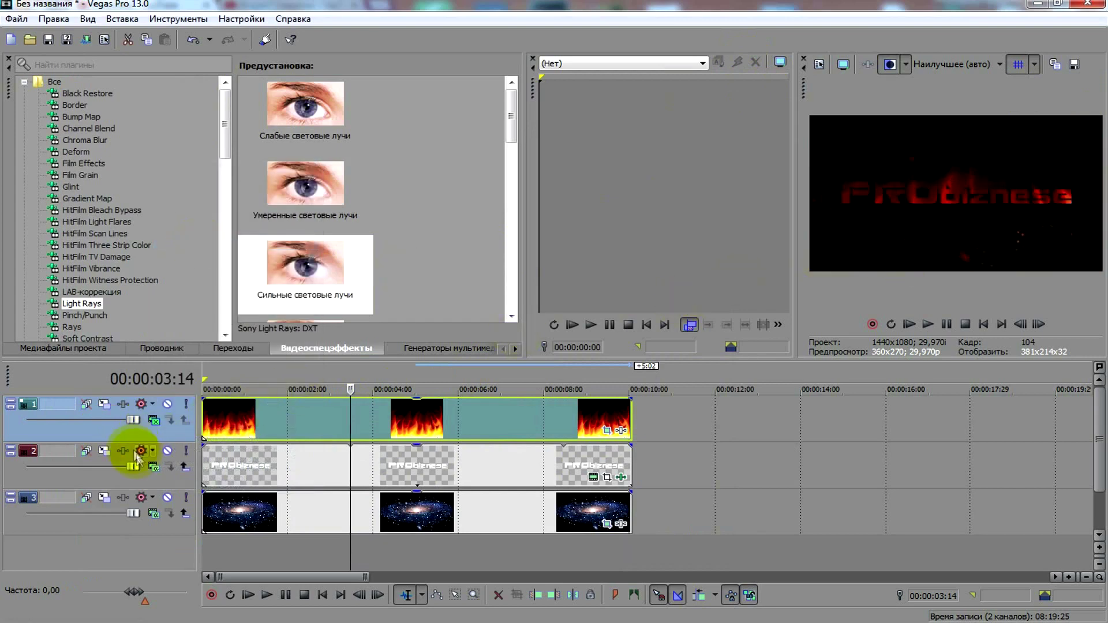
left_click(184, 465)
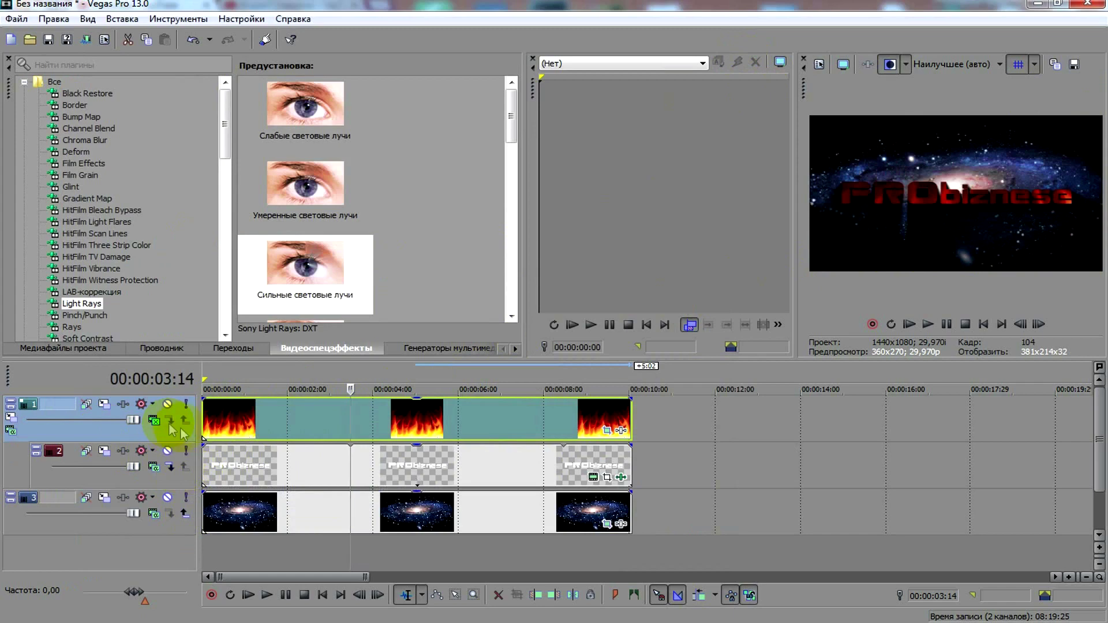
left_click(169, 468)
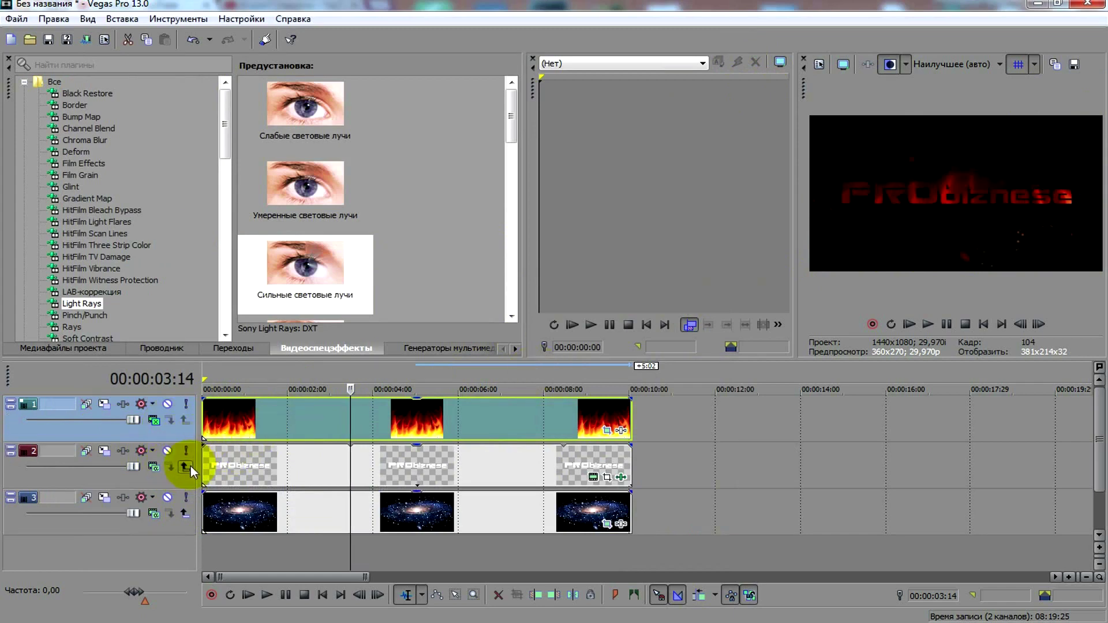
left_click(190, 466)
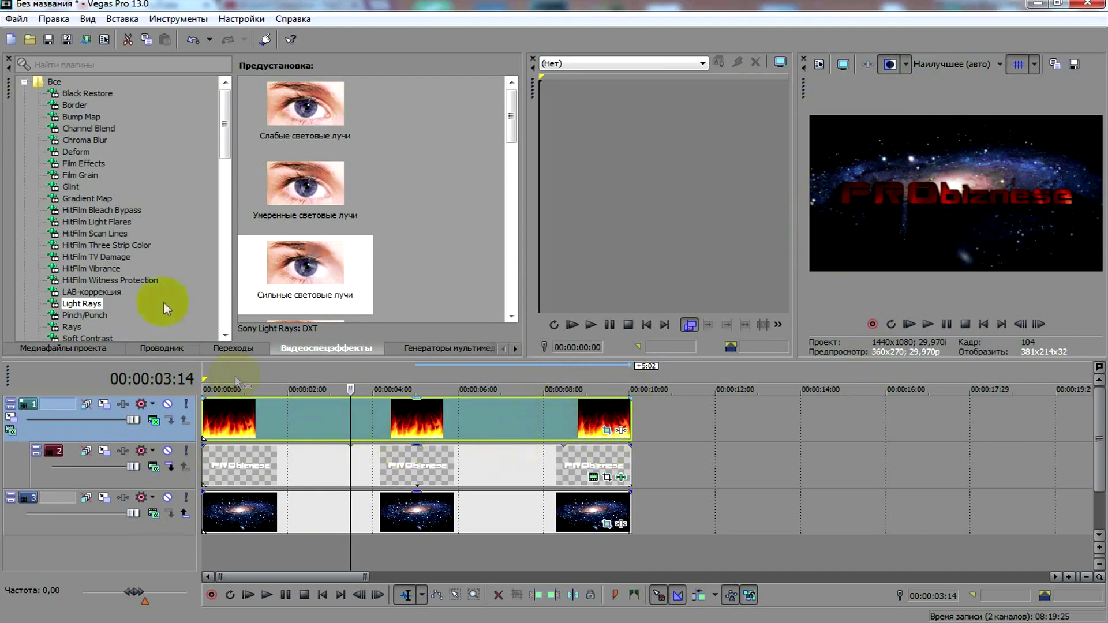
Step: Apply the Sony lens flare effect (Блики от линзы) to the galaxy image with the sun rays preset (Эффект Солнечные лучи)
left_click_drag(226, 134, 214, 168)
left_click_drag(70, 283, 396, 513)
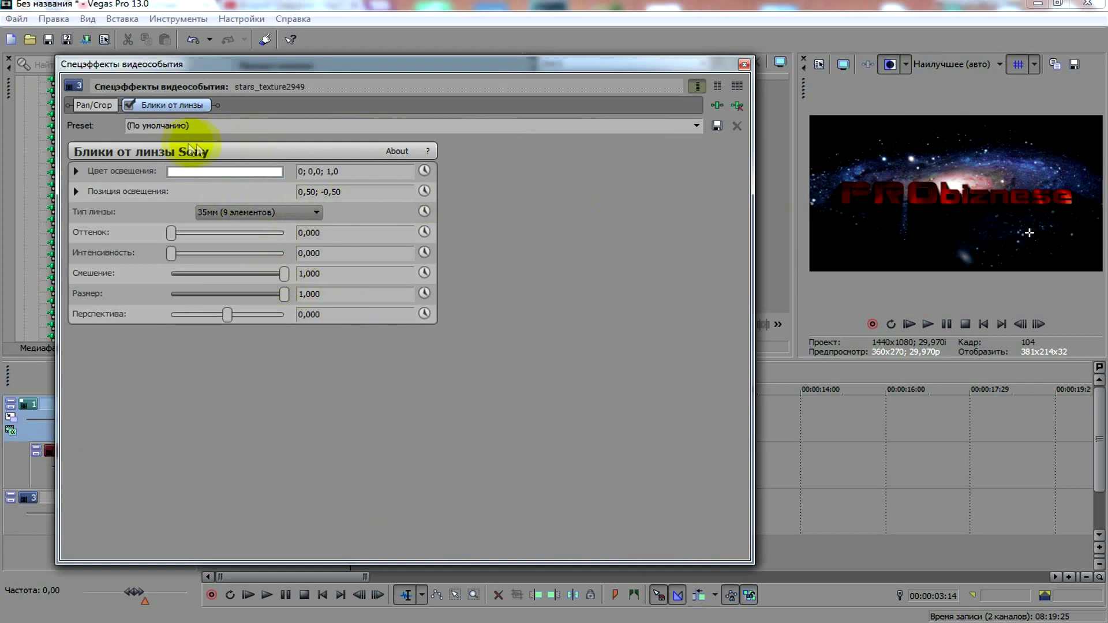
left_click(695, 125)
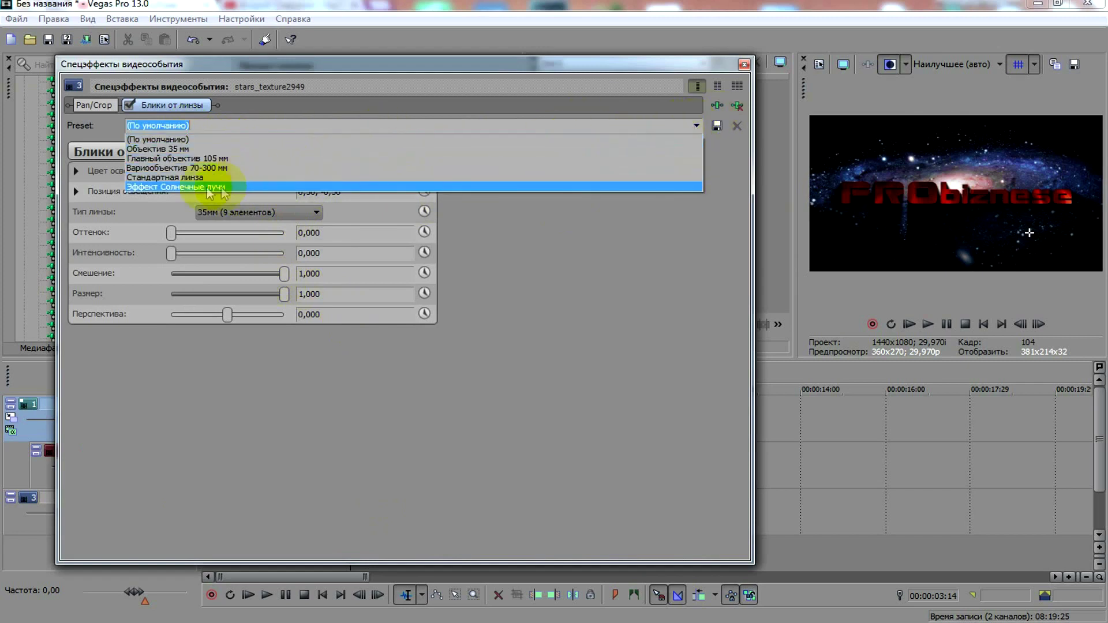
left_click(172, 185)
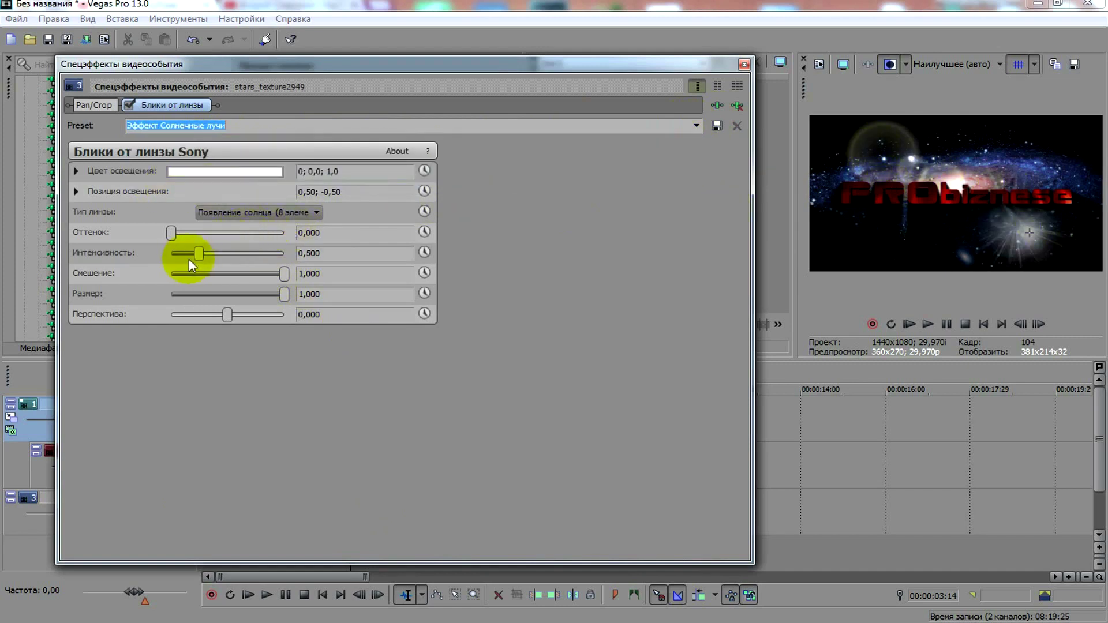
Step: Set the lens flare's tint to 0,789, intensity to 1,374, blend to 0,837, size to 0,422 and perspective to 0,537
left_click_drag(170, 233, 352, 238)
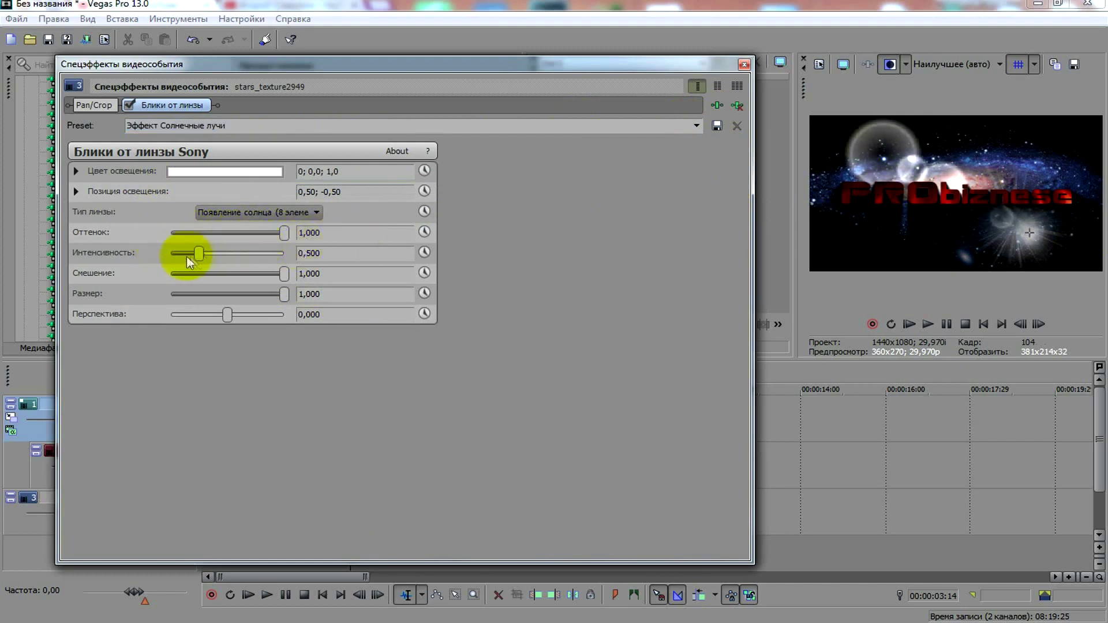
left_click_drag(189, 258, 331, 312)
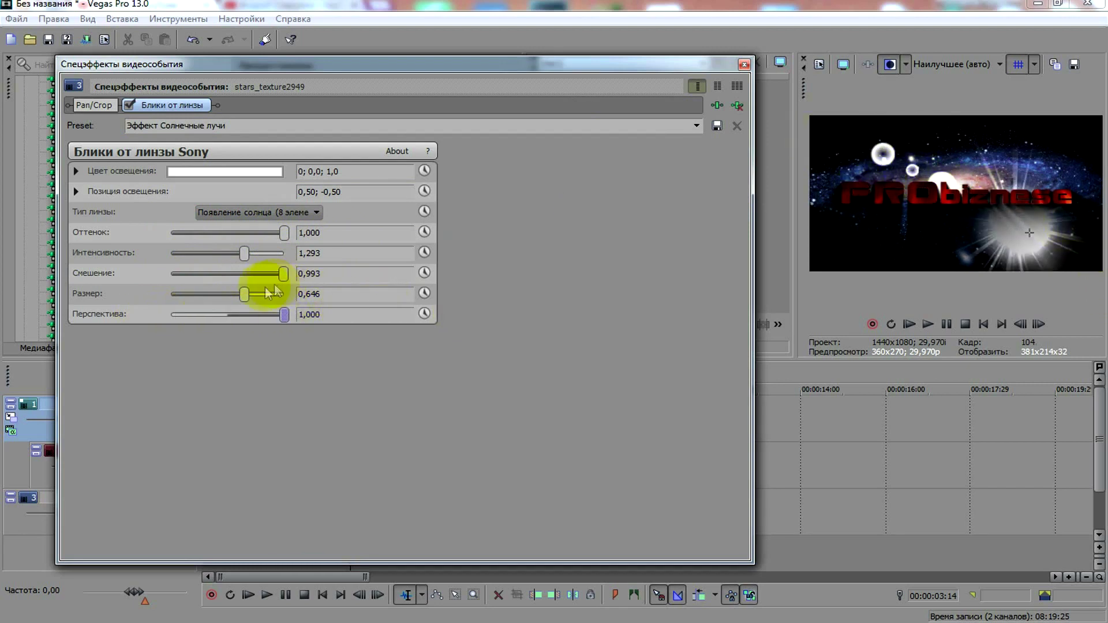
left_click_drag(285, 312, 218, 292)
left_click_drag(282, 275, 261, 235)
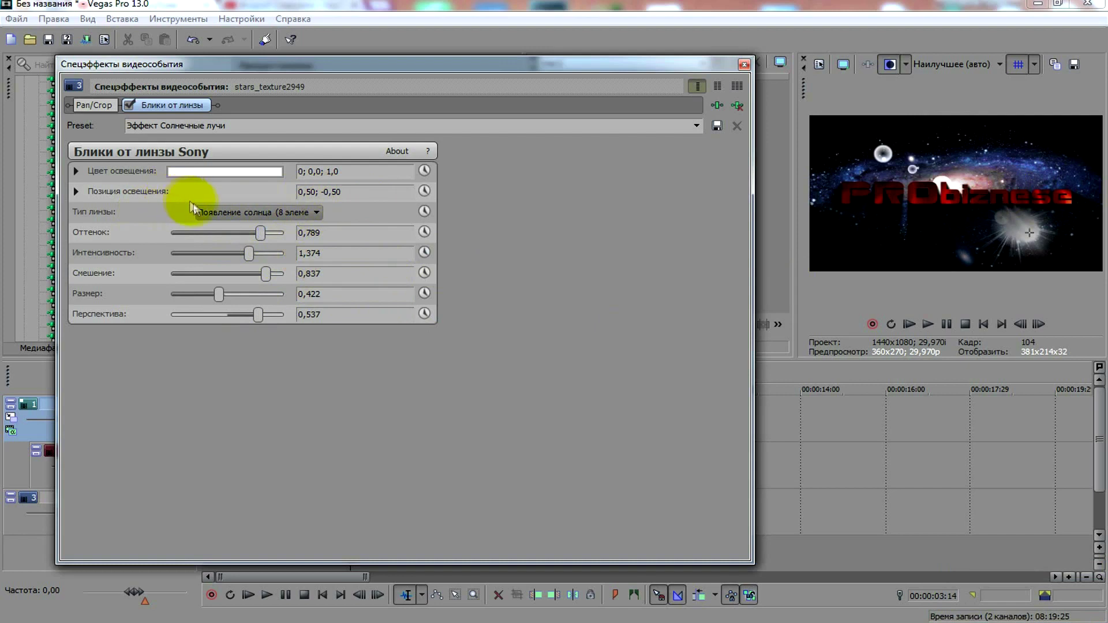
Step: Animate the lens flare's light position from -1,00; 1,00 at the start to 1,00; 1,00 at 00:00:10:02, and preview the result
left_click(75, 191)
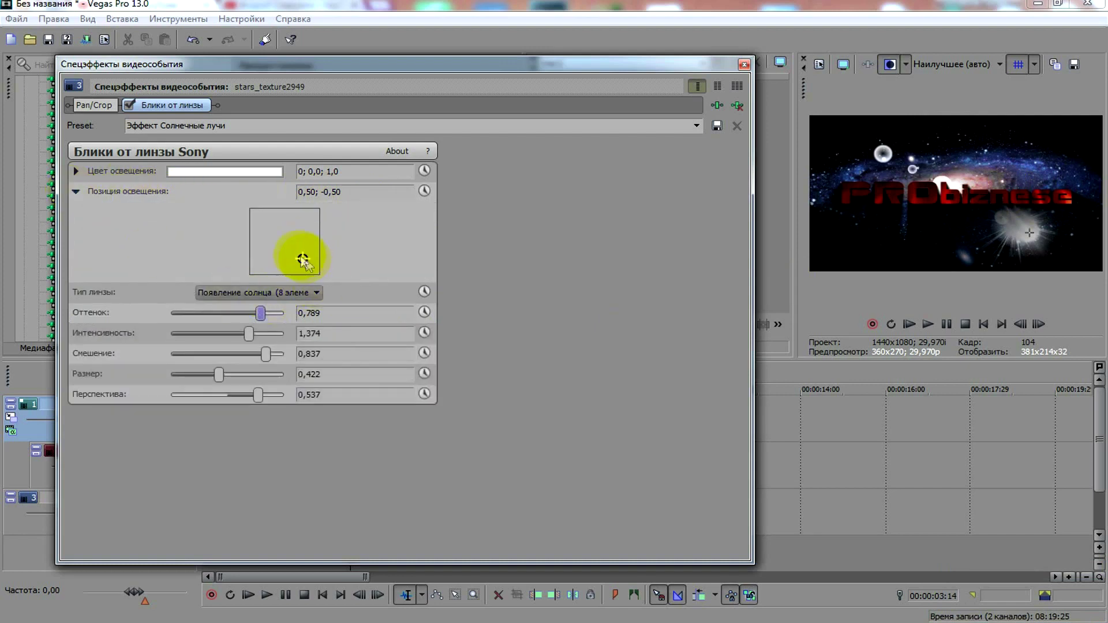
left_click(424, 191)
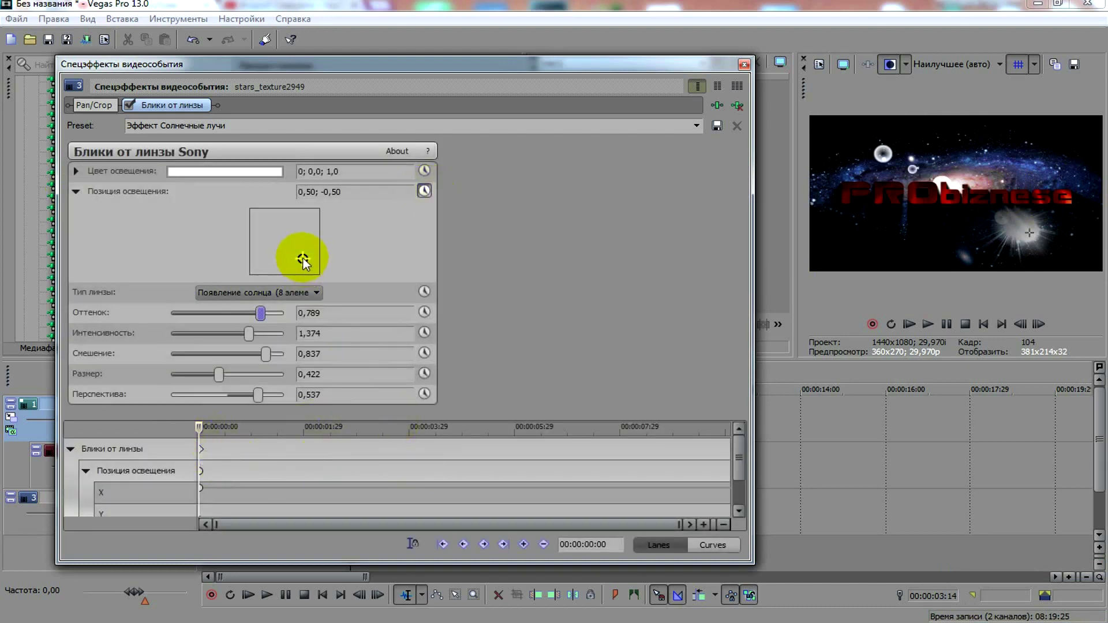
left_click_drag(303, 261, 249, 206)
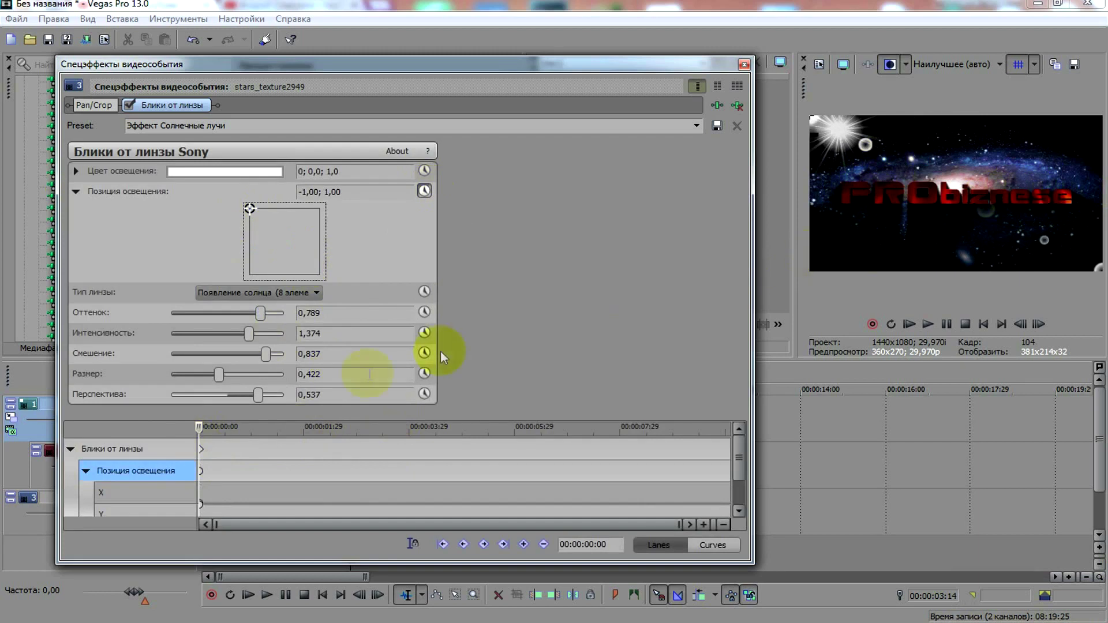
left_click_drag(199, 430, 764, 412)
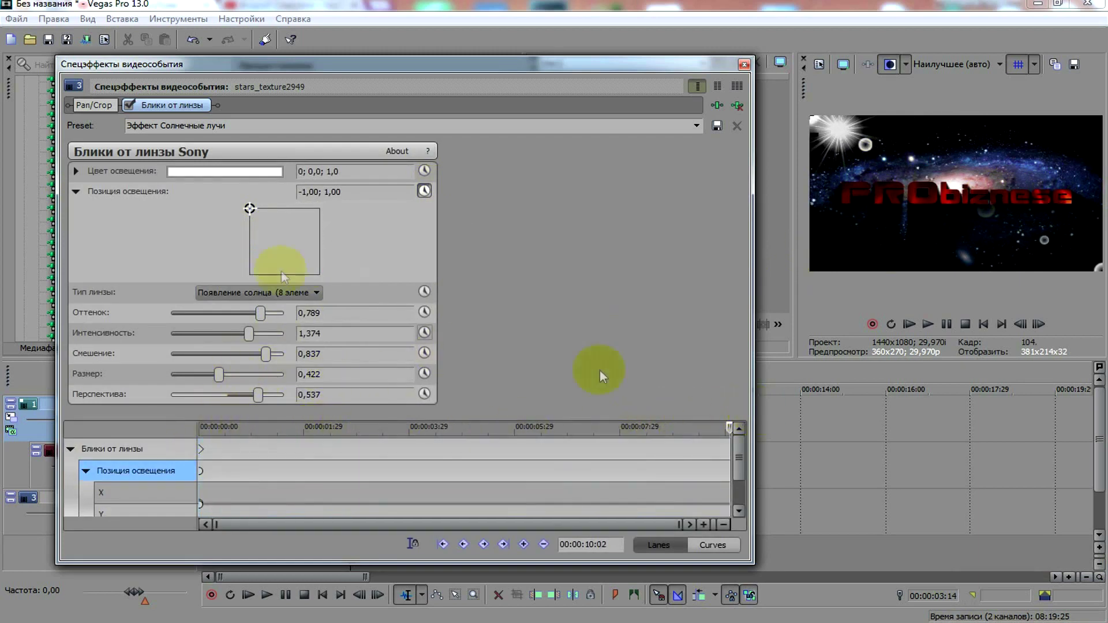
left_click_drag(249, 211, 334, 205)
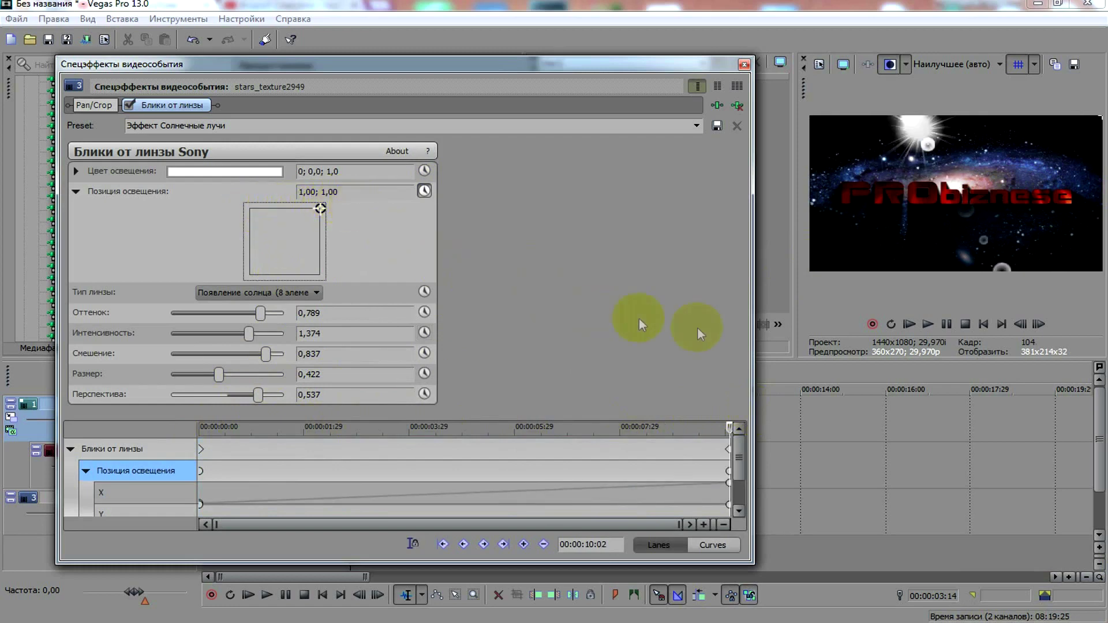
left_click(746, 64)
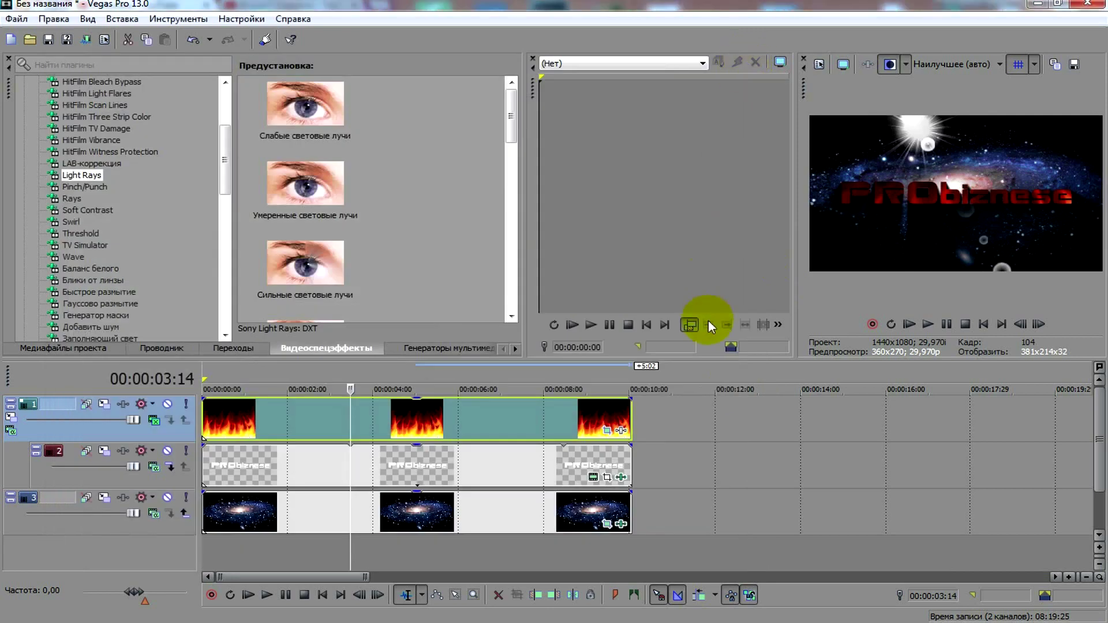
left_click(910, 325)
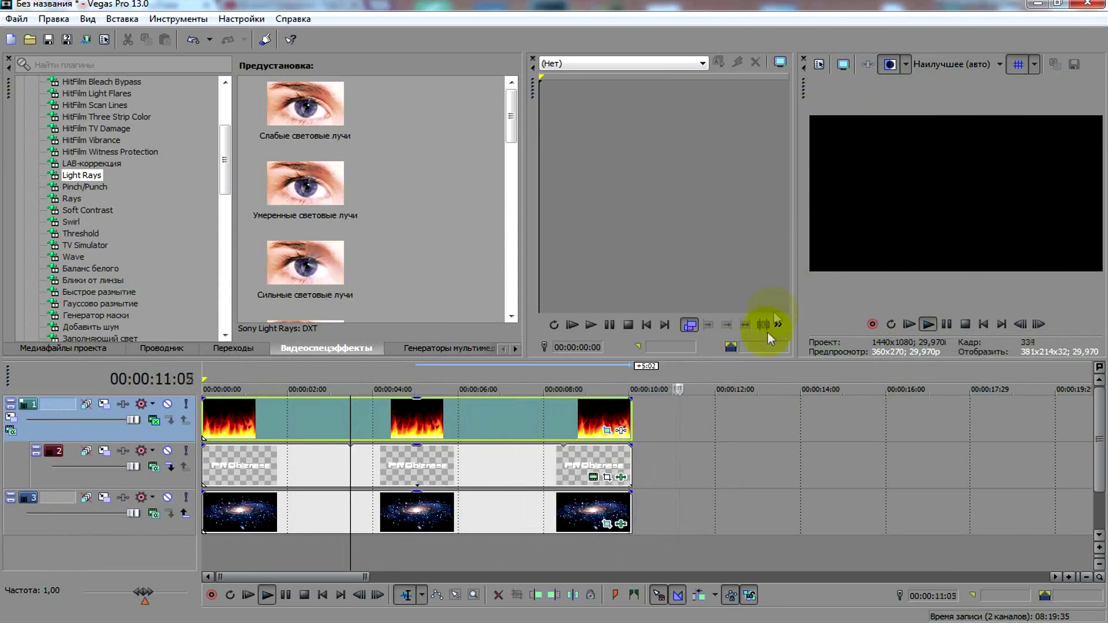
left_click(965, 323)
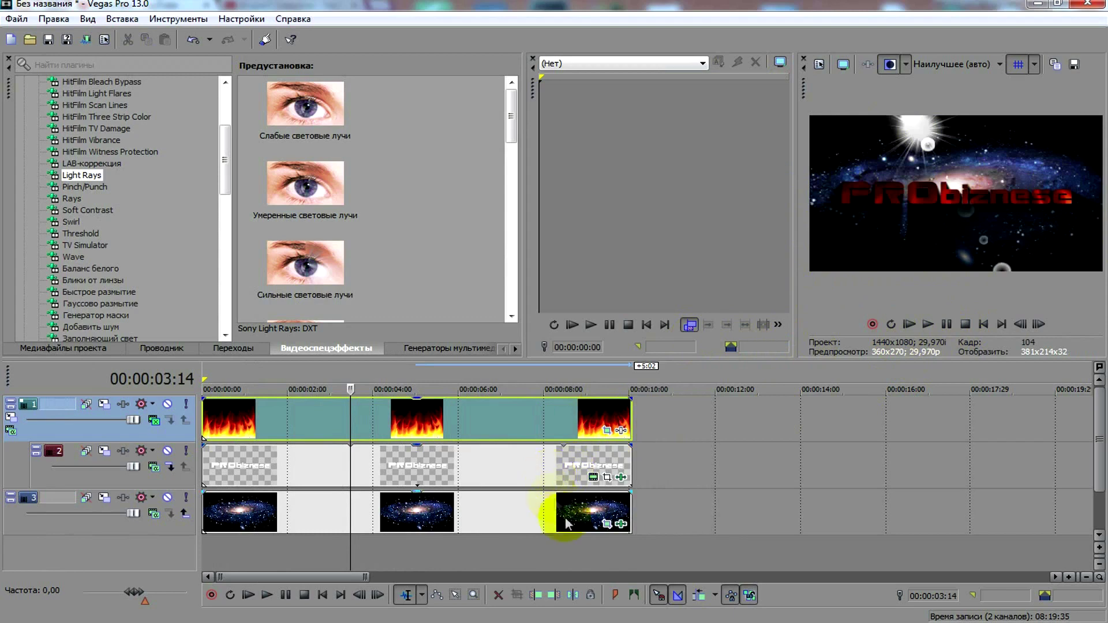
Step: Animate a zoom into the galaxy image by adding a 960 × 540 centered Pan/Crop keyframe at 00:00:10:02, and preview it
left_click(608, 524)
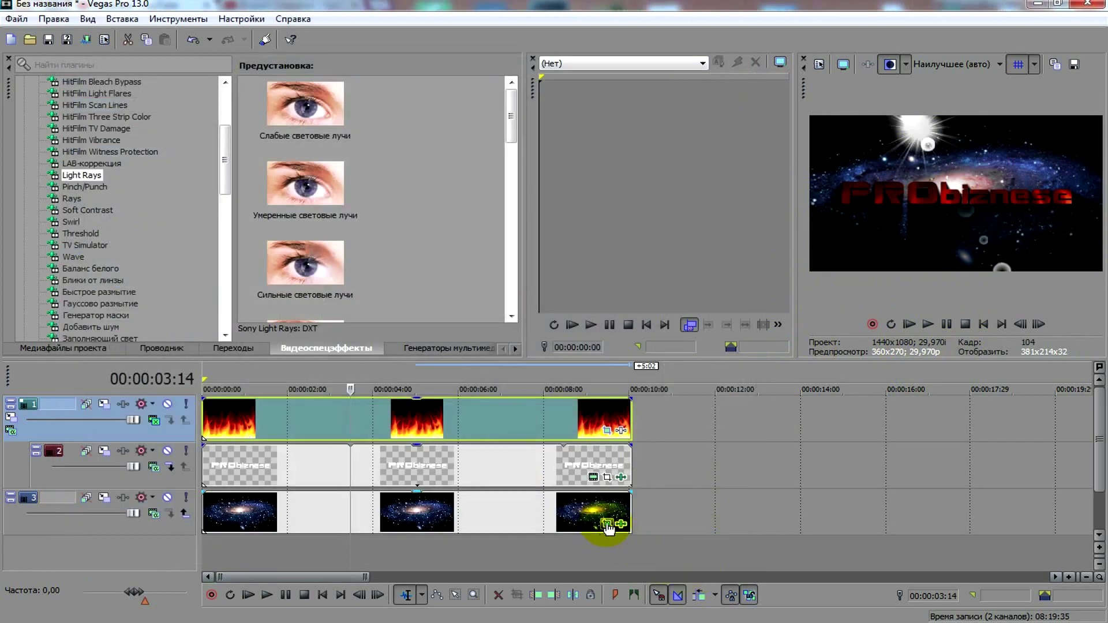
left_click(606, 525)
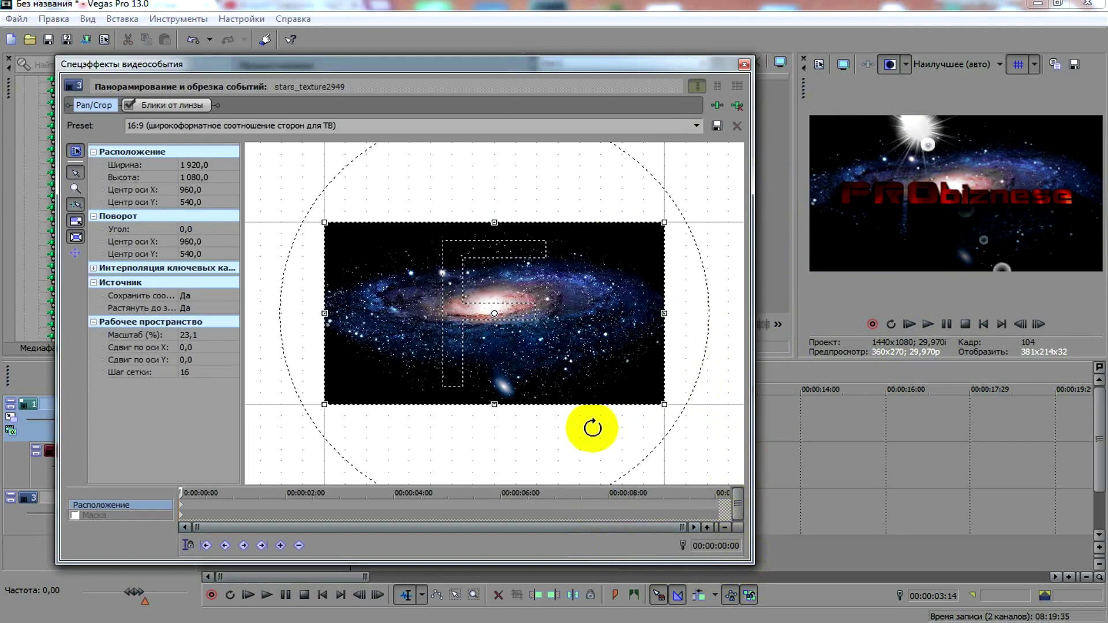
scroll(592, 427, "down", 5)
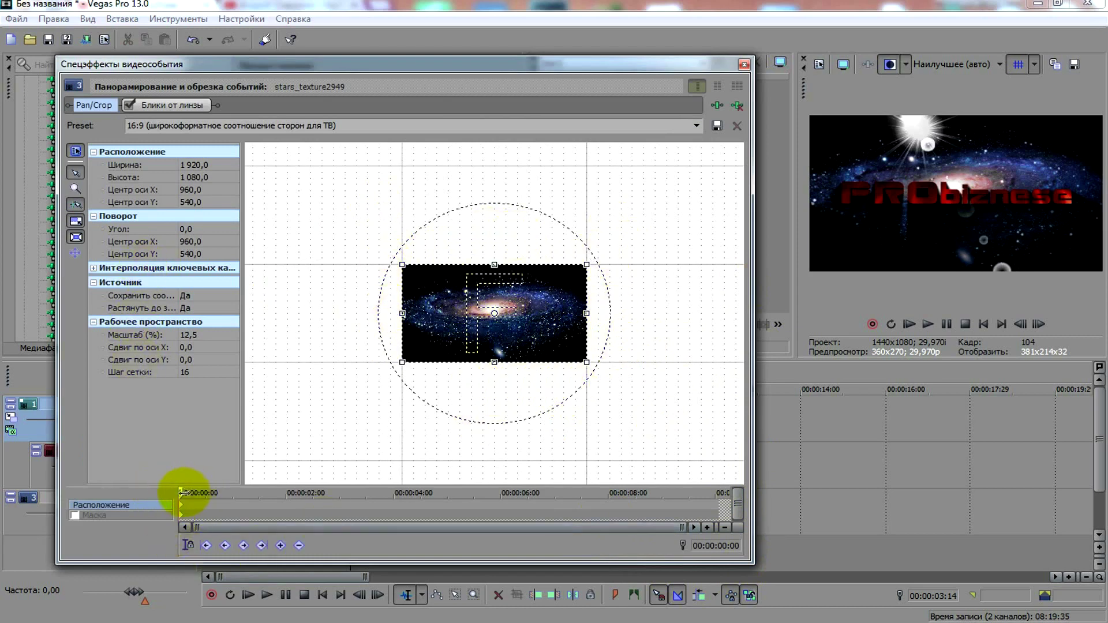
left_click_drag(183, 491, 754, 497)
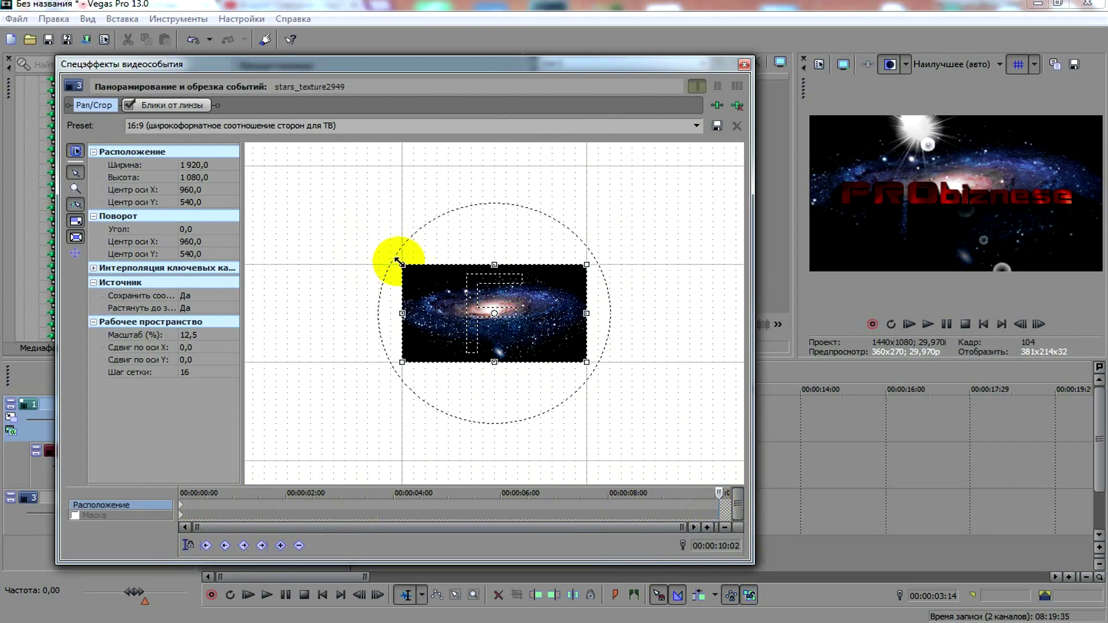
left_click_drag(398, 261, 437, 284)
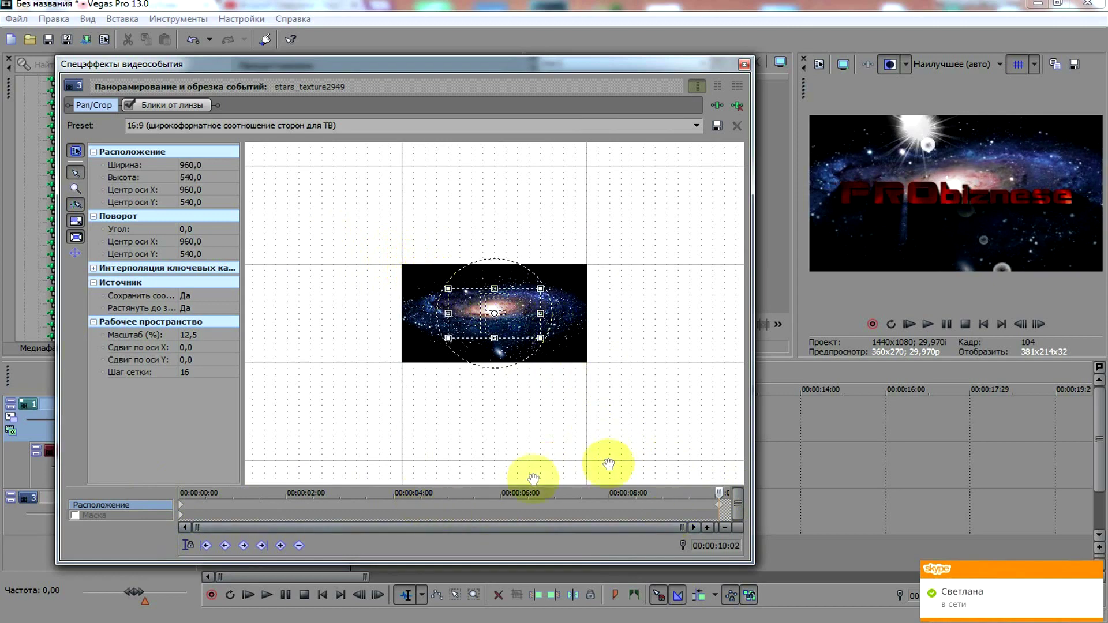
left_click(744, 65)
left_click(907, 325)
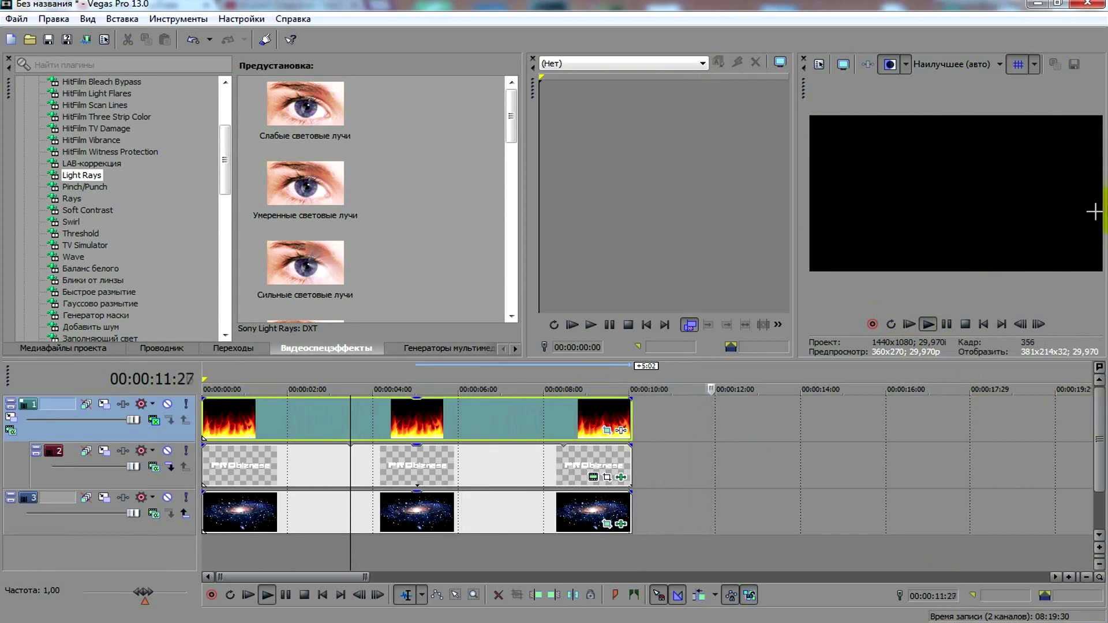
left_click(965, 324)
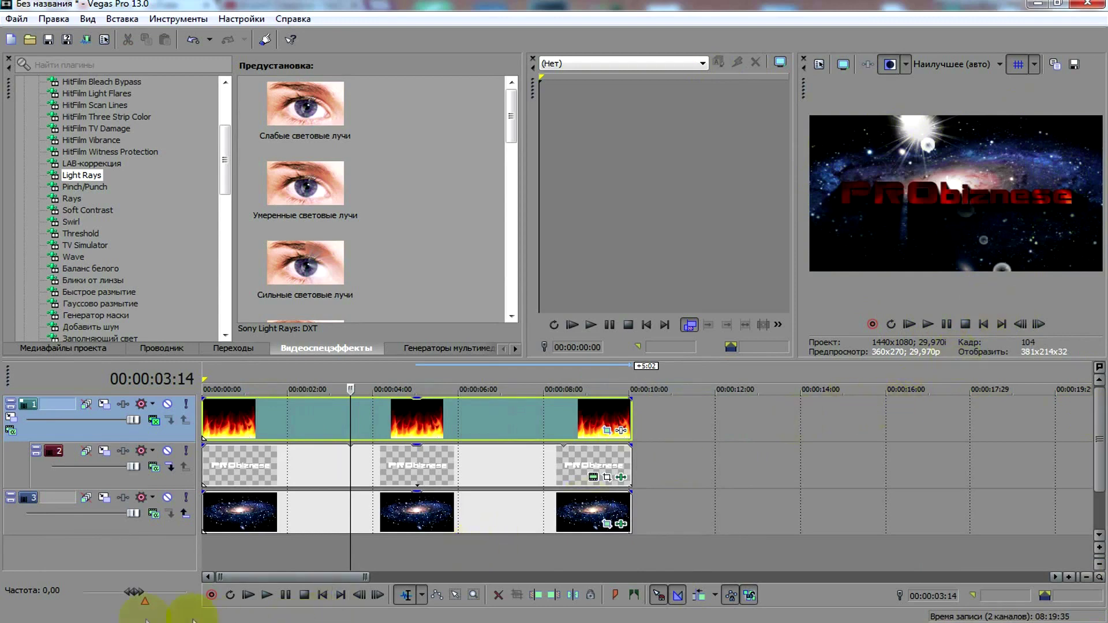
Step: Add the music file Scarlet_Fire_(Sting) from the музыка folder on a new audio track below the galaxy, starting at the timeline's beginning
mouse_move(23, 613)
left_click(105, 561)
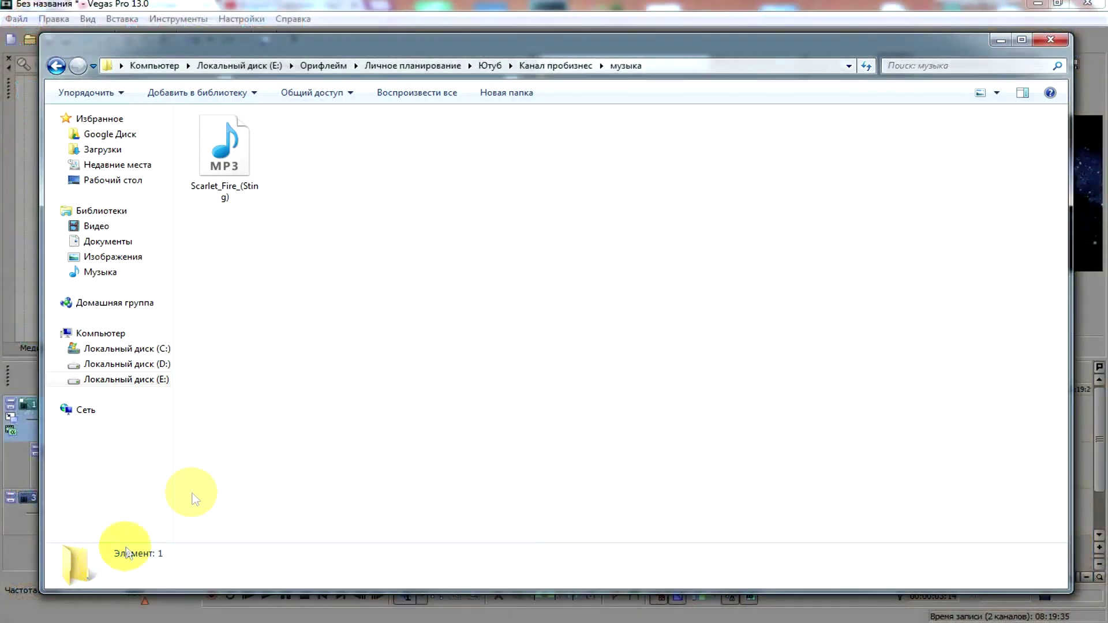
left_click_drag(227, 151, 224, 550)
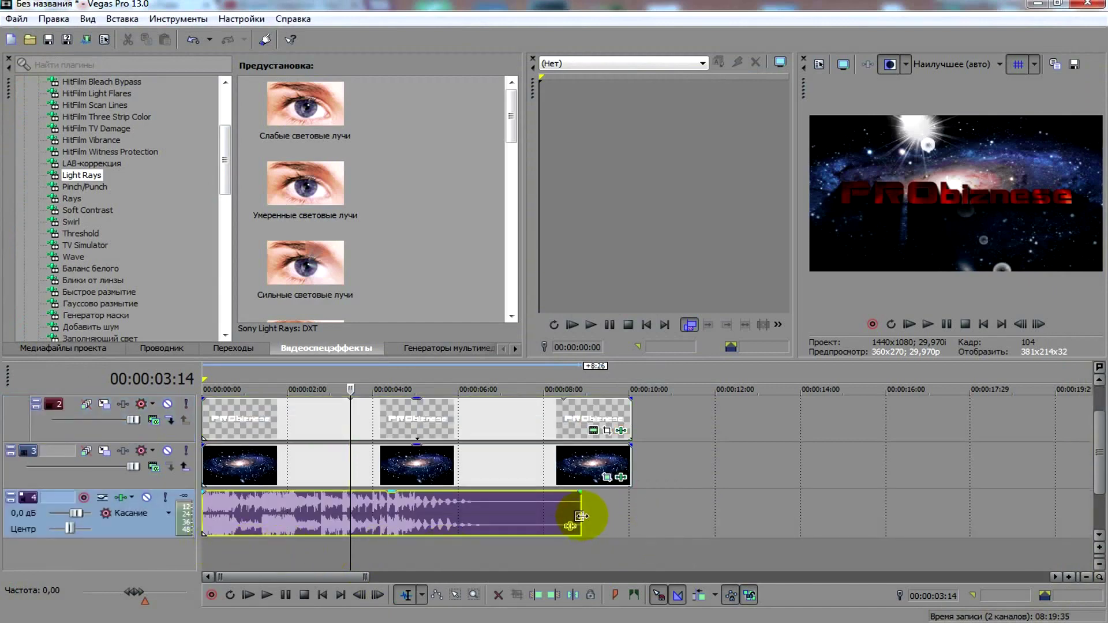
mouse_move(580, 516)
left_mouse_down()
mouse_move(629, 519)
mouse_move(588, 517)
left_mouse_up()
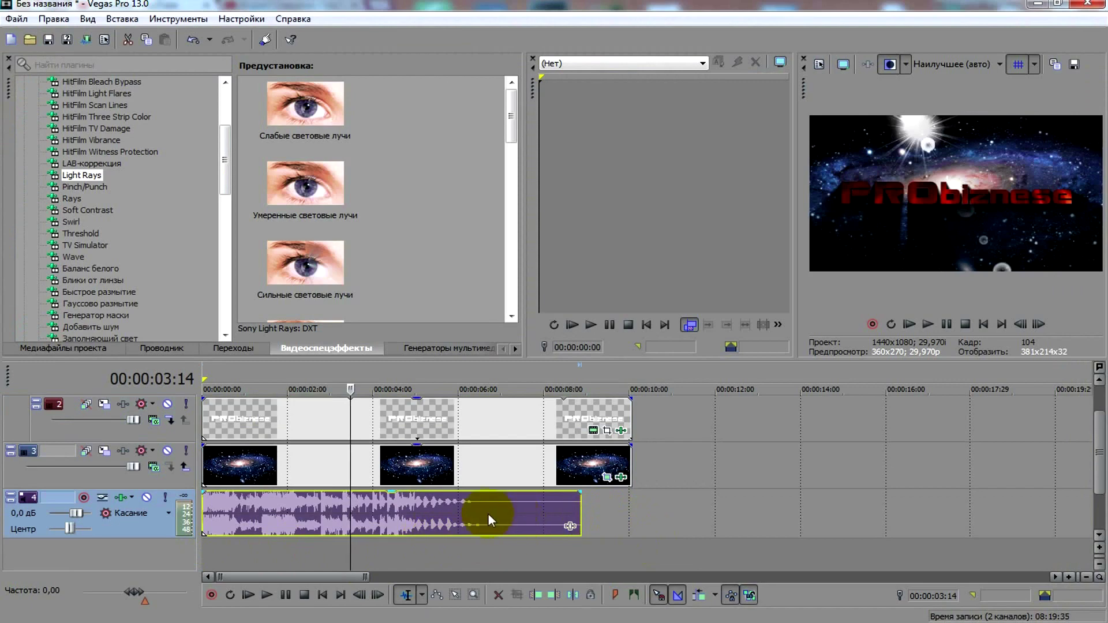
scroll(697, 477, "down", 3)
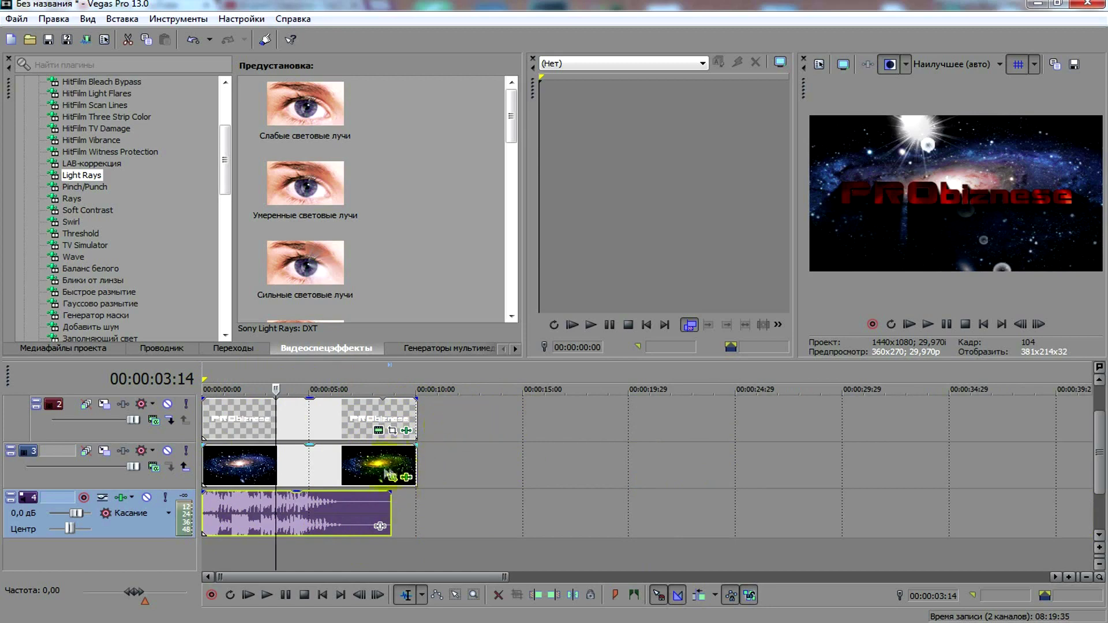
left_click(298, 459)
left_click(341, 461)
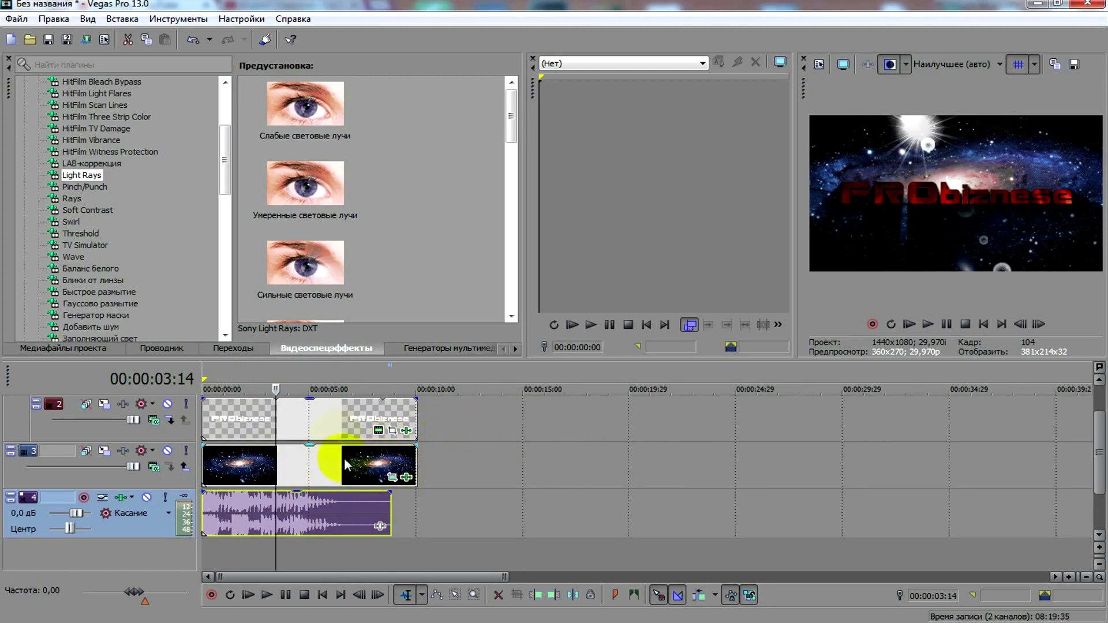
left_click(366, 420)
left_click(227, 413)
left_click(371, 420)
left_click(382, 465)
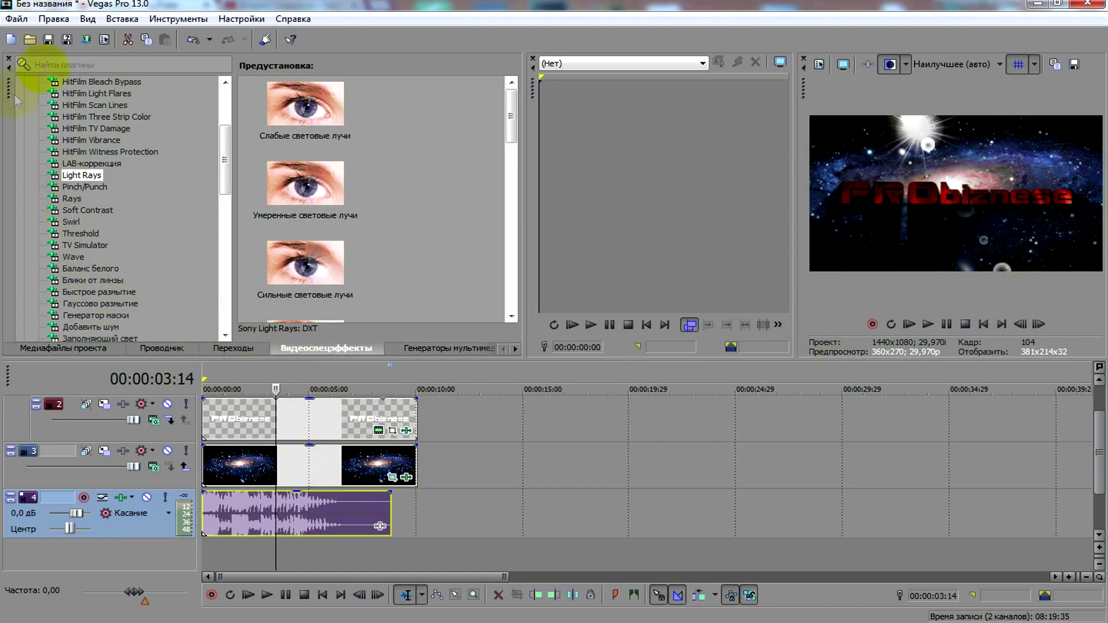
Step: Open the Render As settings and name the output file Интро дубль 5.mp4
left_click(18, 19)
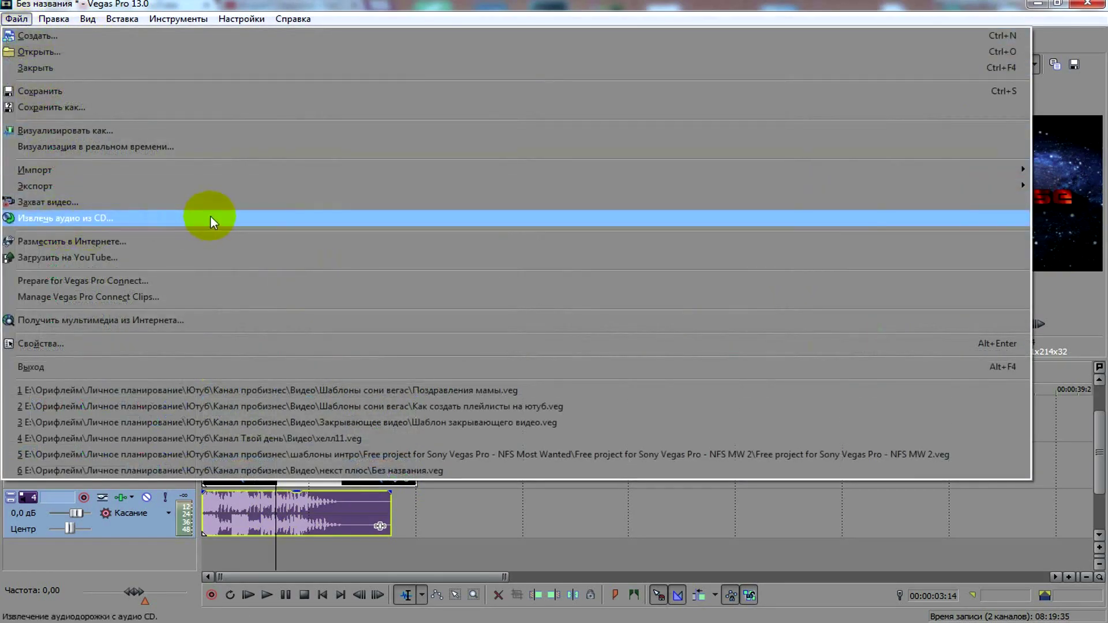
left_click(16, 19)
left_click(87, 43)
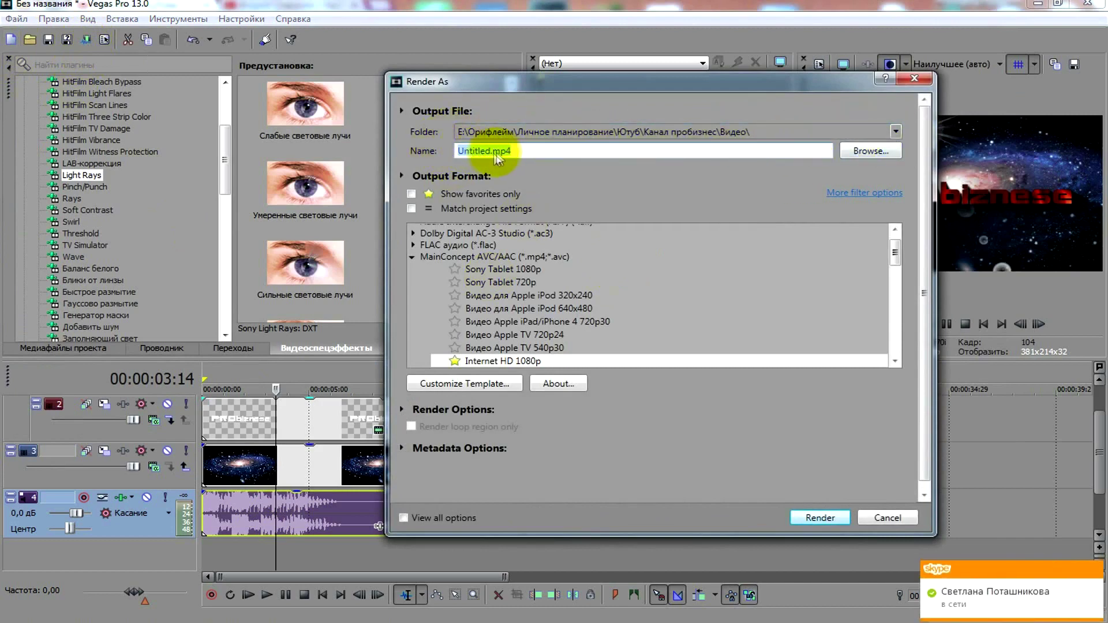
left_click(562, 153)
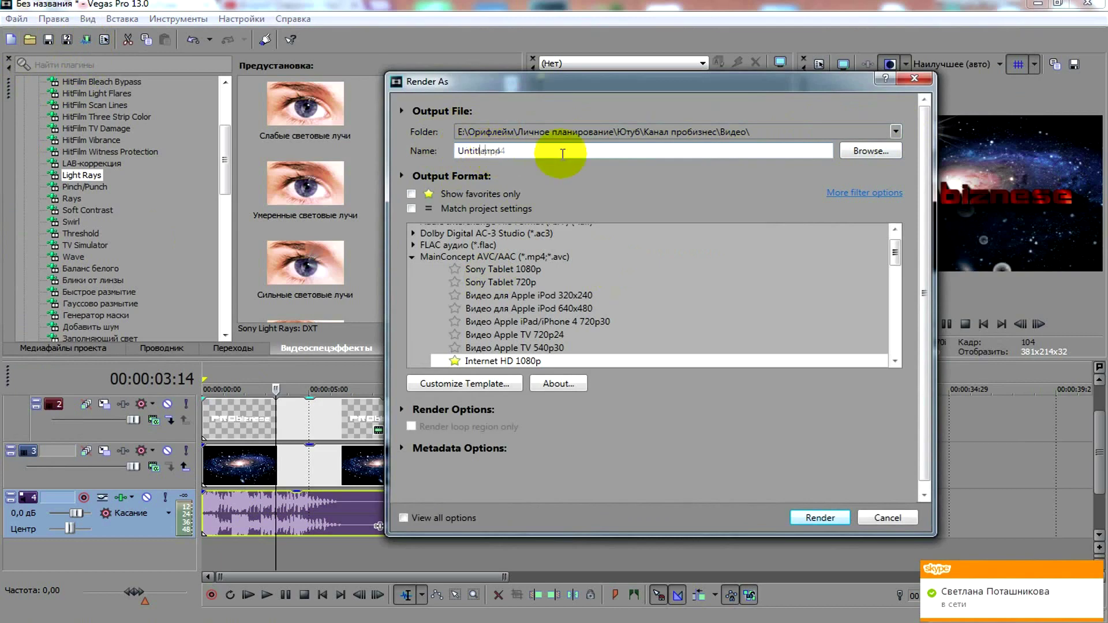
key("BackSpace")
key("BackSpace")
key("BackSpace")
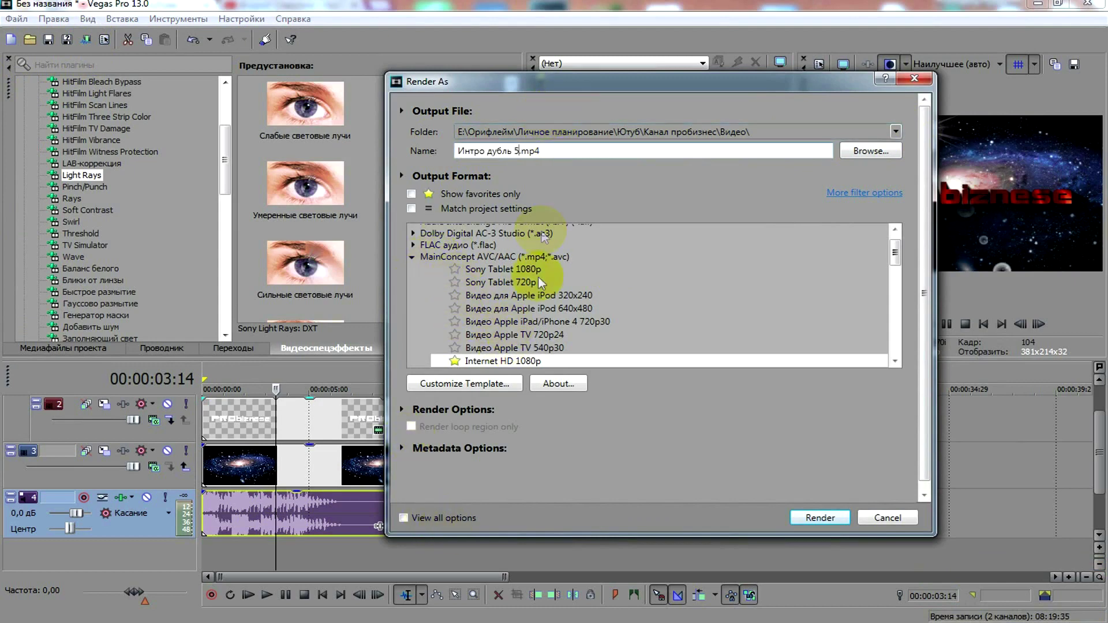
Step: Choose the MainConcept AVC/AAC Internet HD 1080p template and render the project
mouse_move(896, 256)
left_mouse_down()
mouse_move(897, 346)
mouse_move(895, 250)
left_mouse_up()
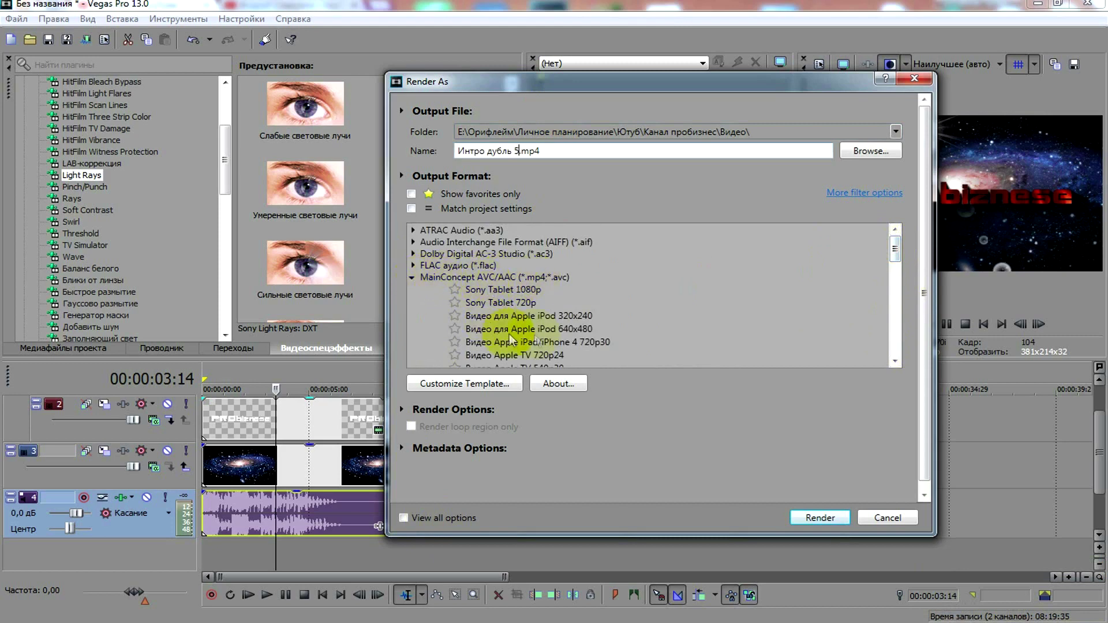
left_click_drag(894, 254, 894, 269)
left_click(826, 281)
left_click(504, 281)
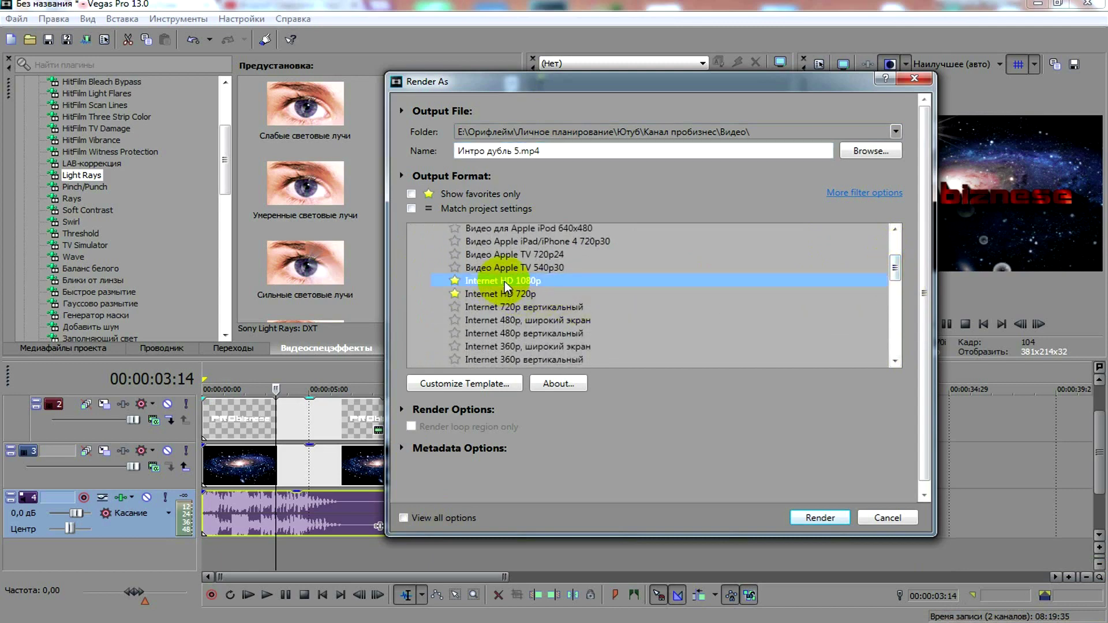
left_click(824, 519)
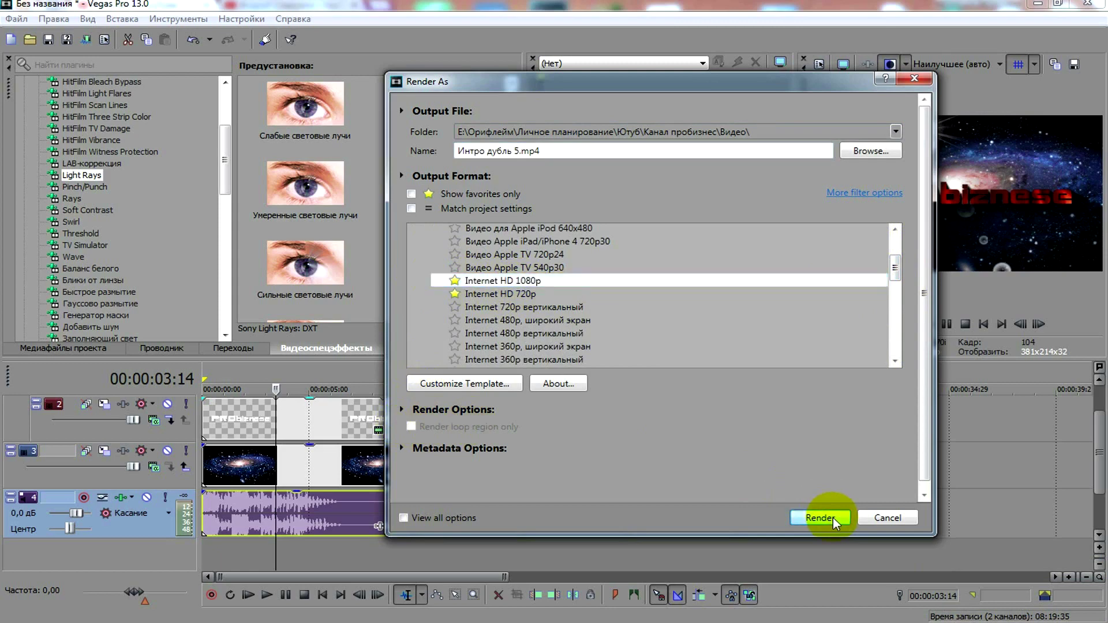
left_click(833, 518)
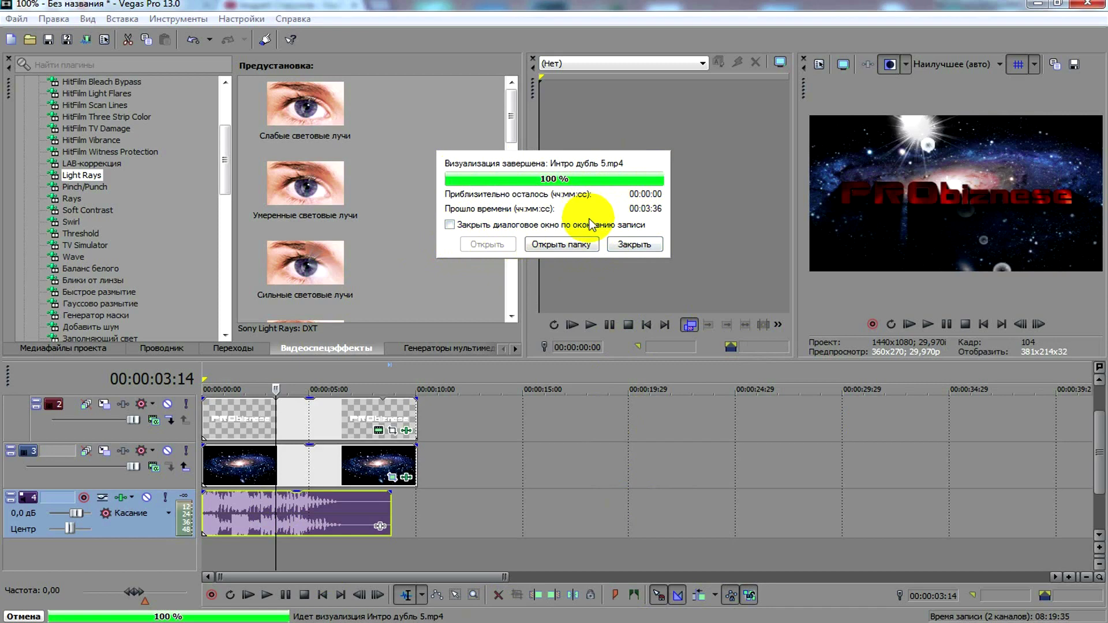
Step: Open the render's output folder and play the rendered file Интро дубль 5.mp4
left_click(569, 244)
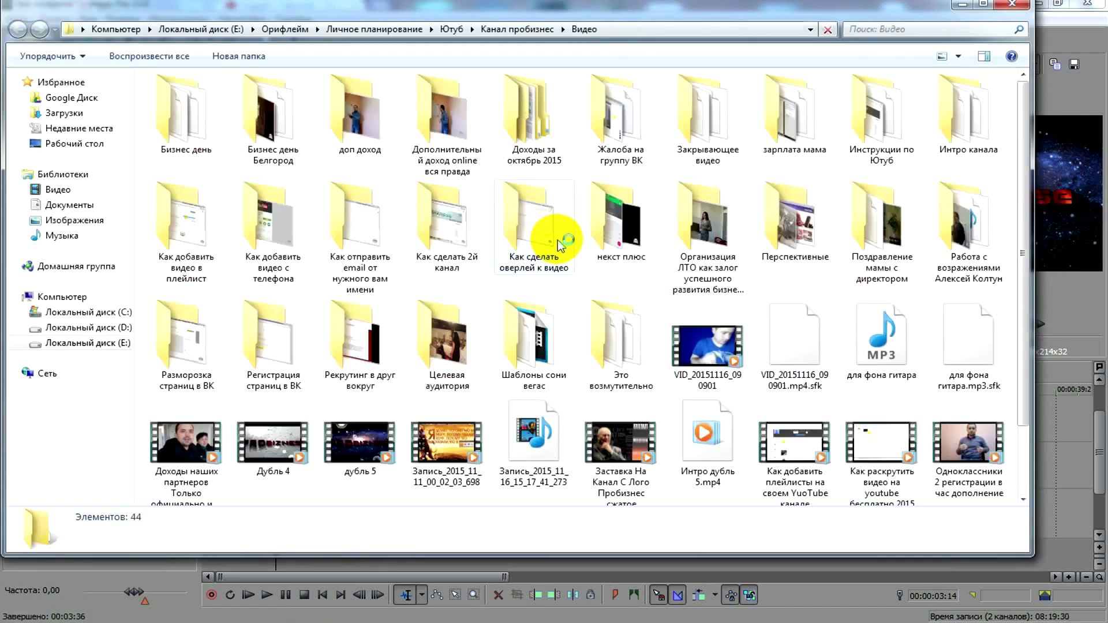
scroll(460, 397, "down", 3)
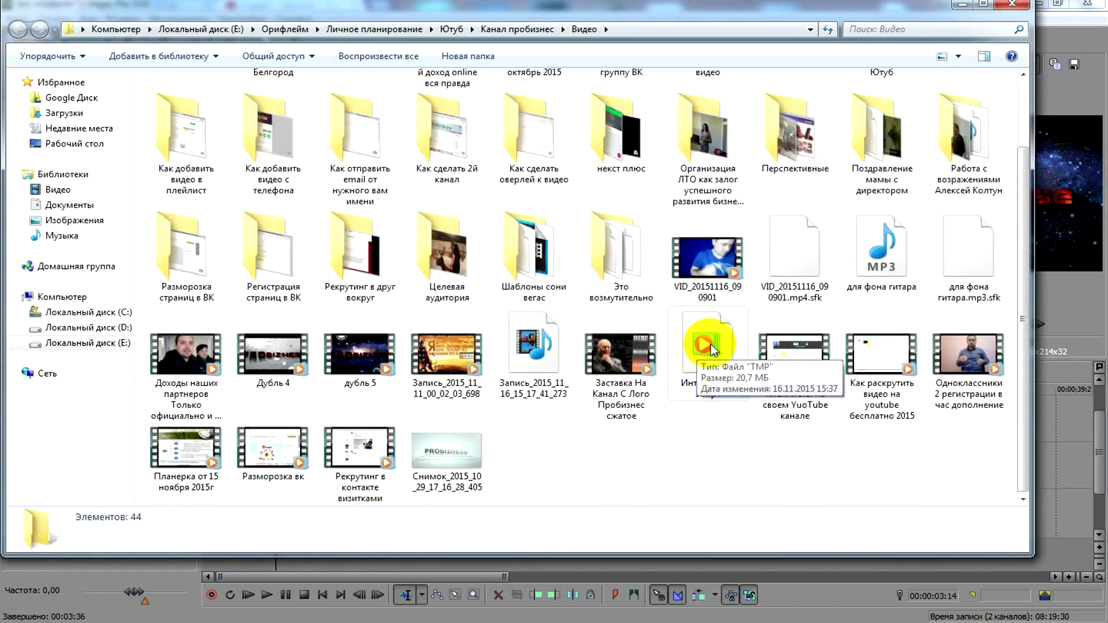
left_click(713, 350)
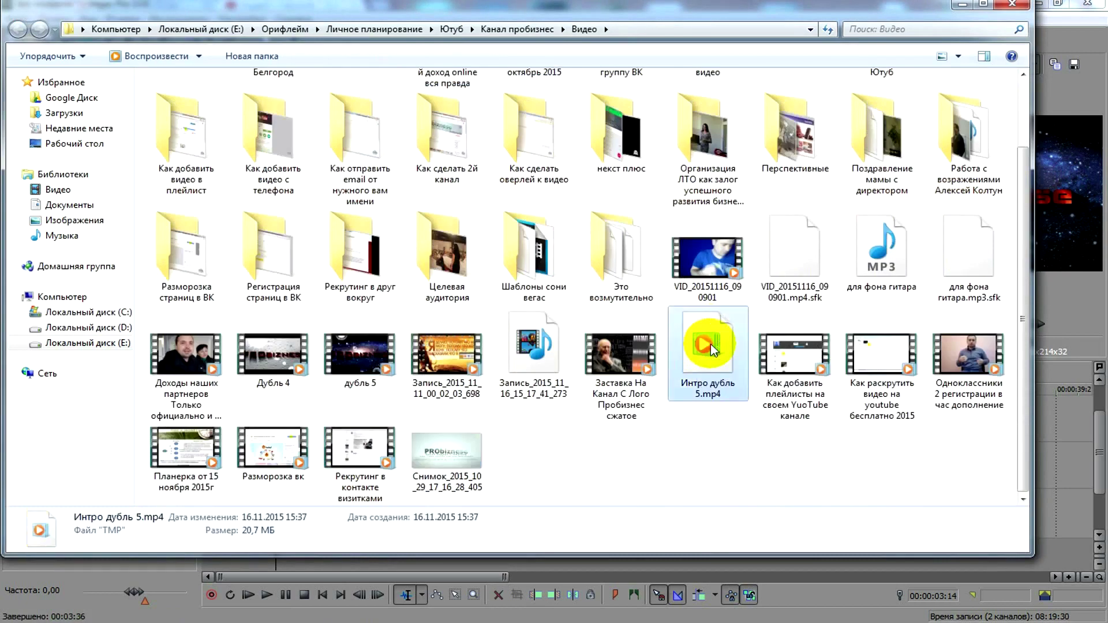
double_click(711, 344)
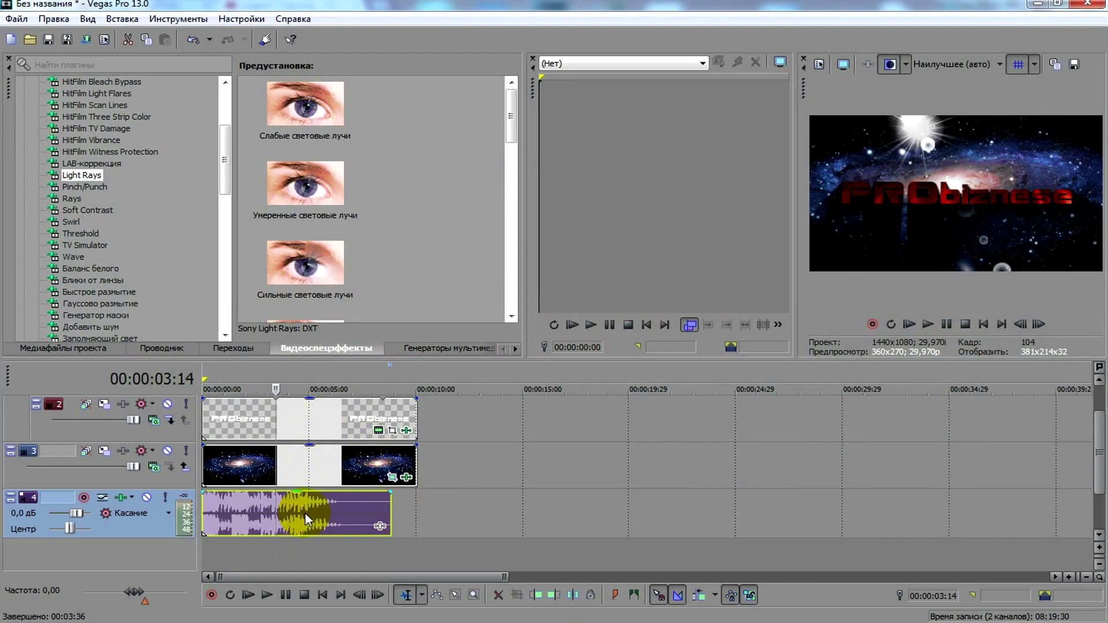
mouse_move(309, 497)
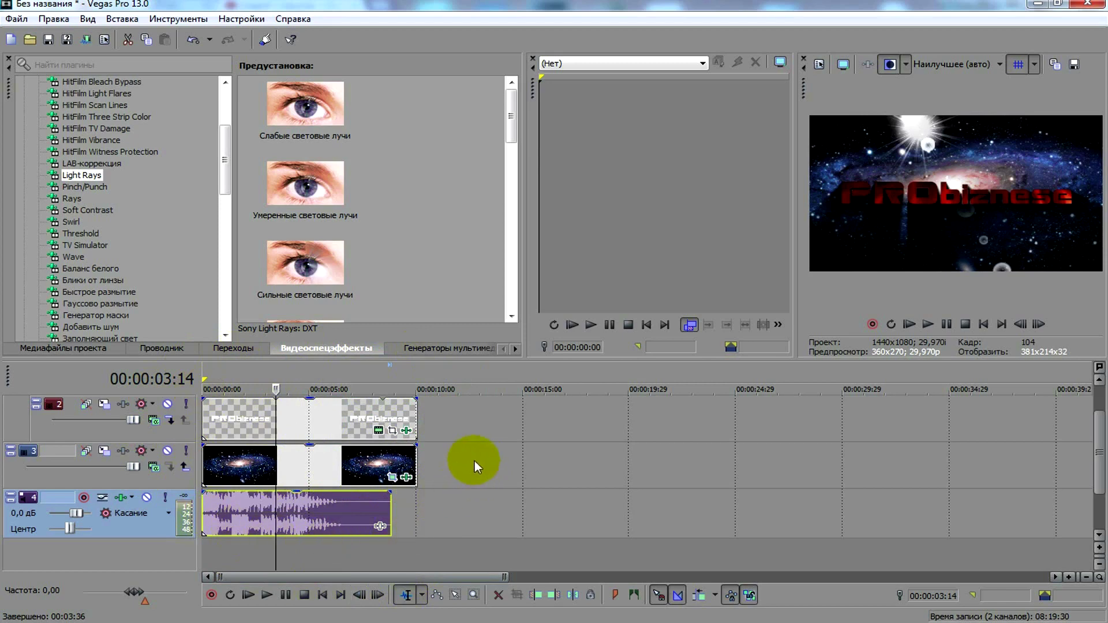
mouse_move(507, 121)
left_mouse_down()
mouse_move(506, 160)
mouse_move(498, 127)
left_mouse_up()
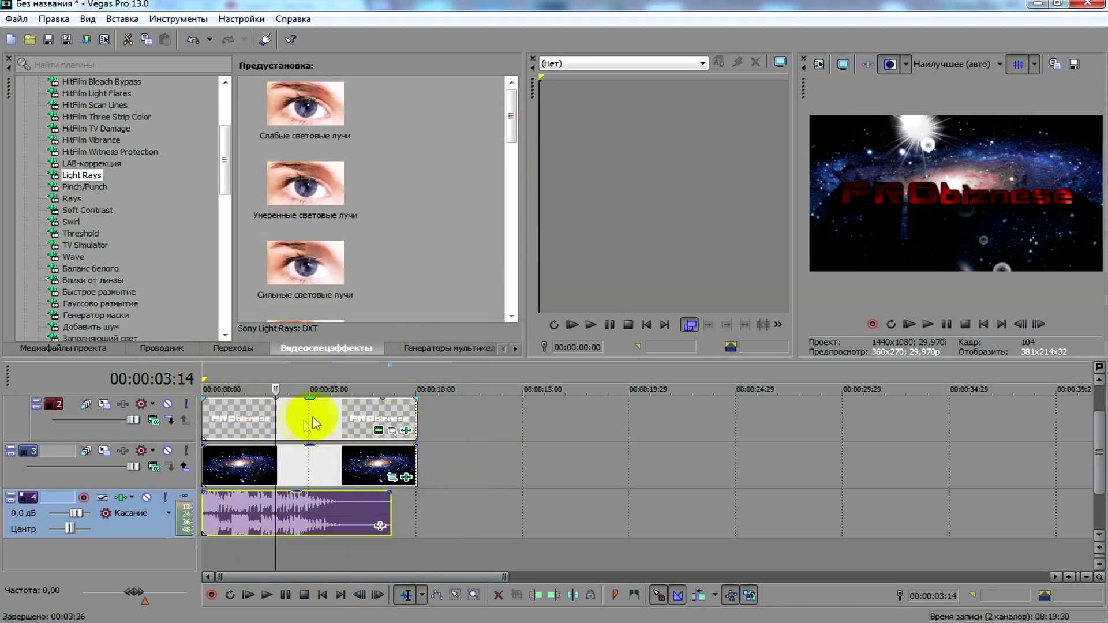